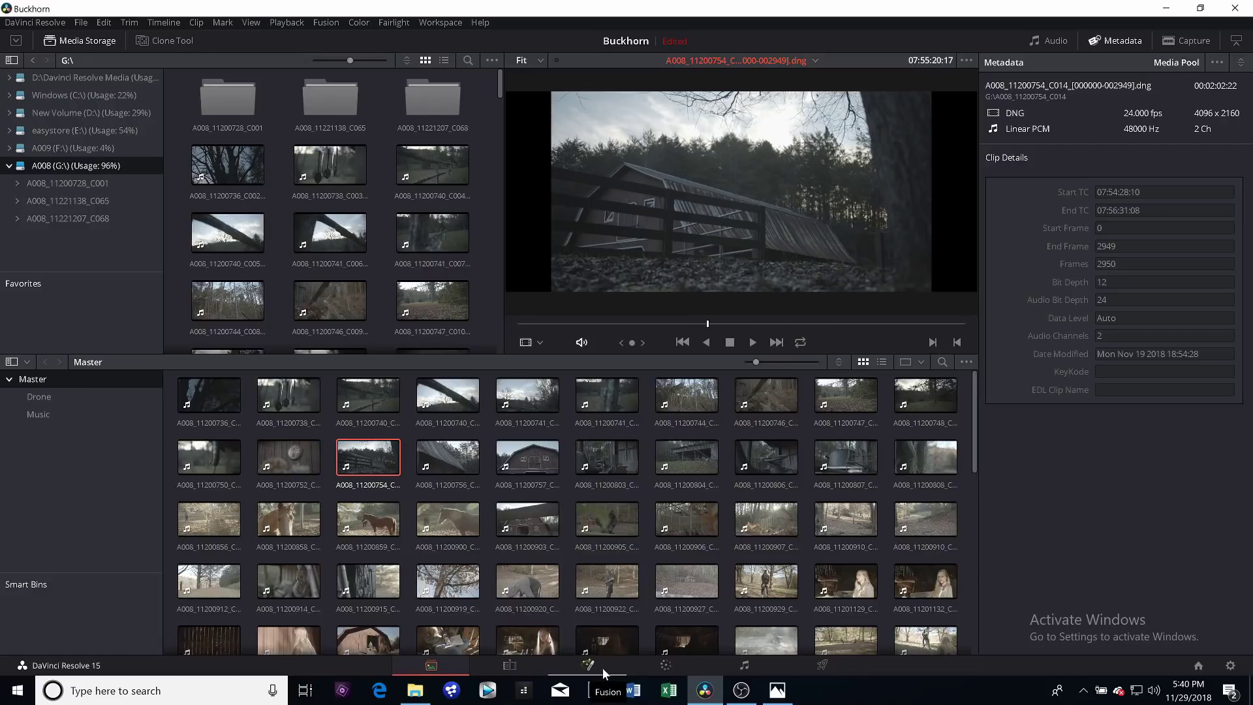
- Switch to the Edit page and step the playhead back onto the horse-pasture clip
{"action": "left_click", "coordinate": [507, 669]}
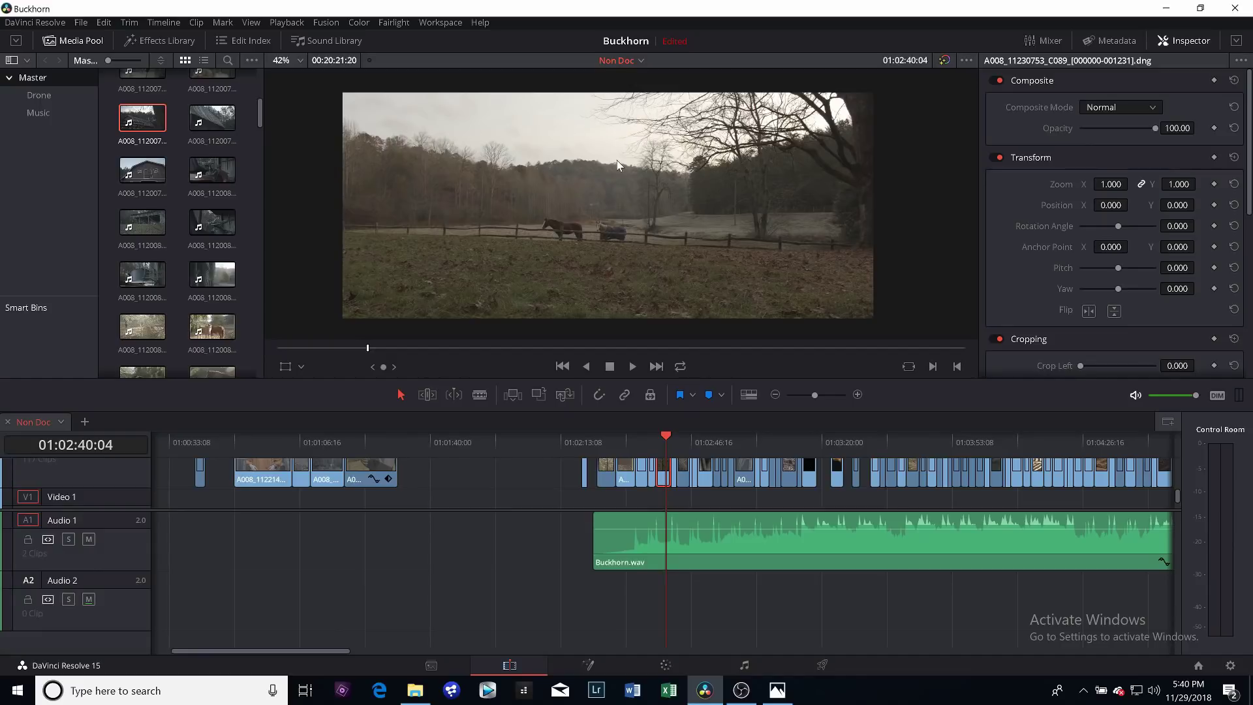
{"action": "key", "text": "j"}
{"action": "left_click", "coordinate": [665, 665]}
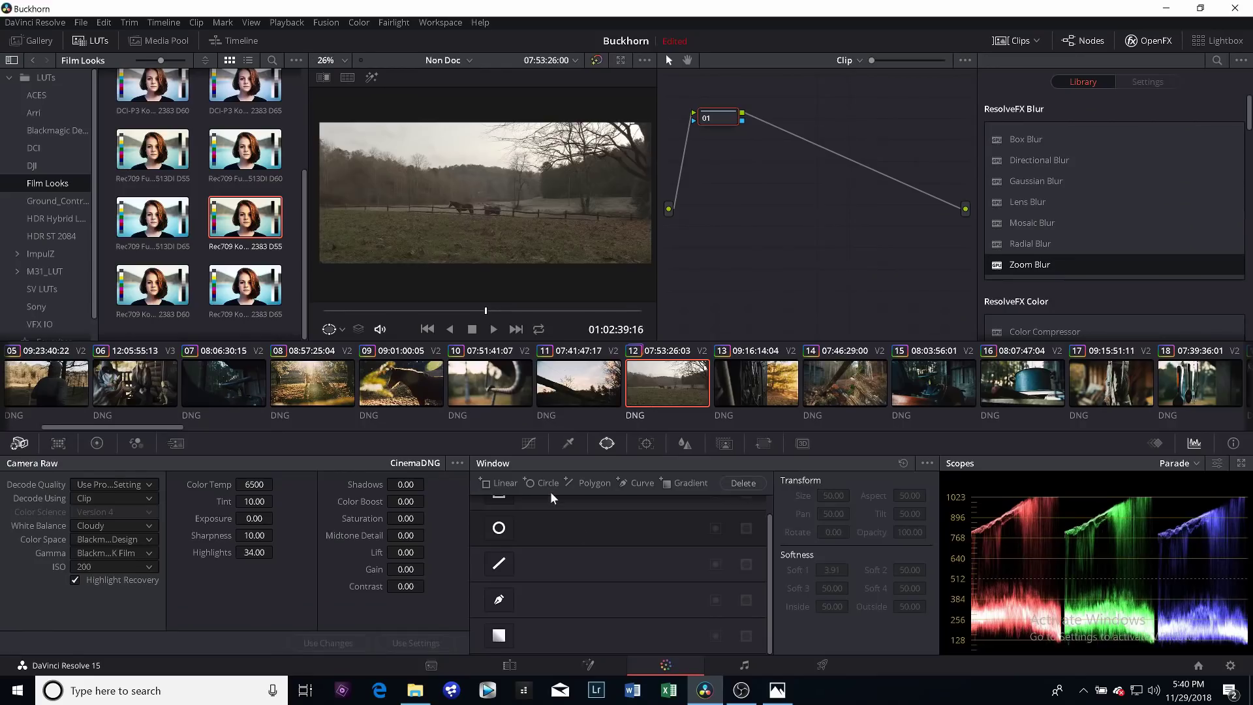
{"action": "left_click", "coordinate": [149, 498]}
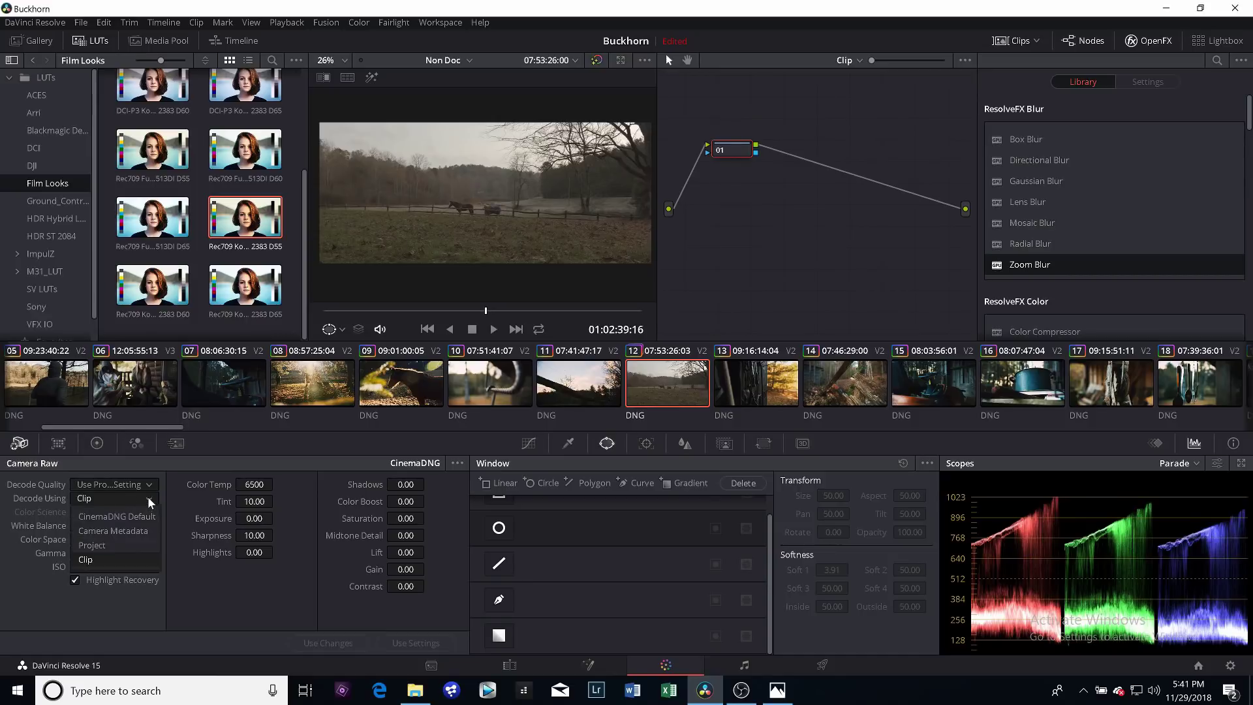
{"action": "left_click", "coordinate": [126, 552]}
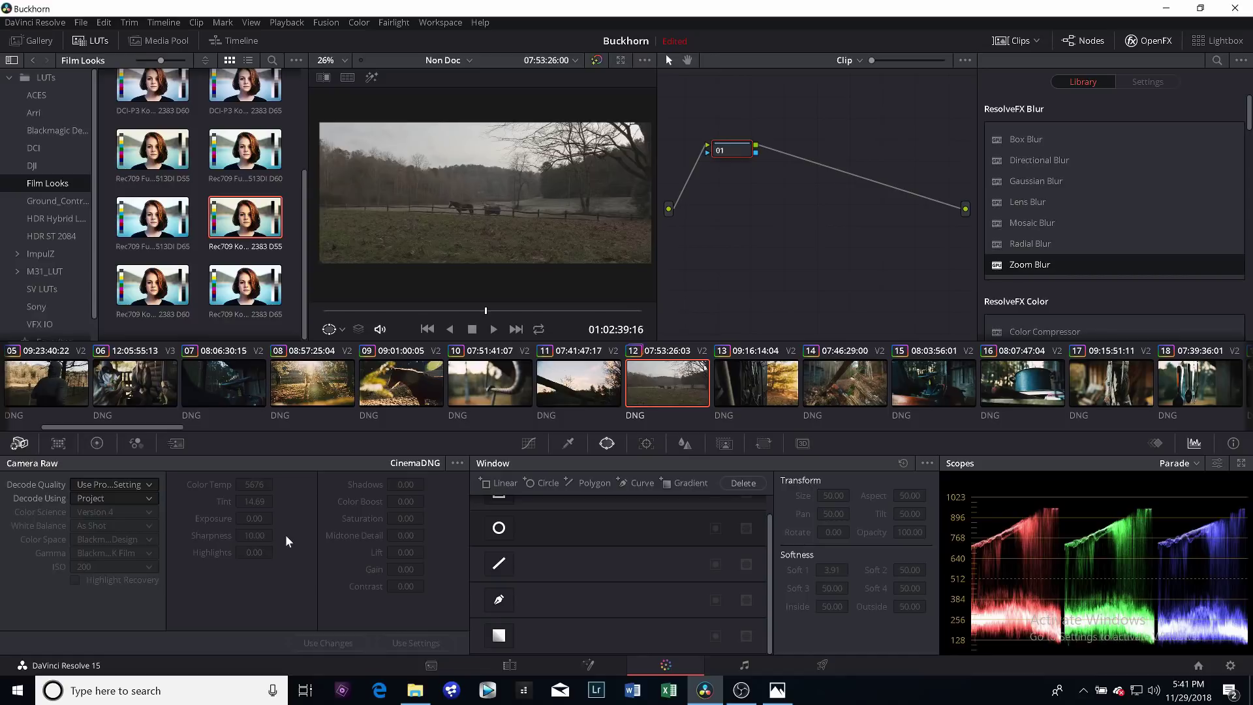
{"action": "left_click", "coordinate": [152, 497]}
{"action": "left_click", "coordinate": [127, 554]}
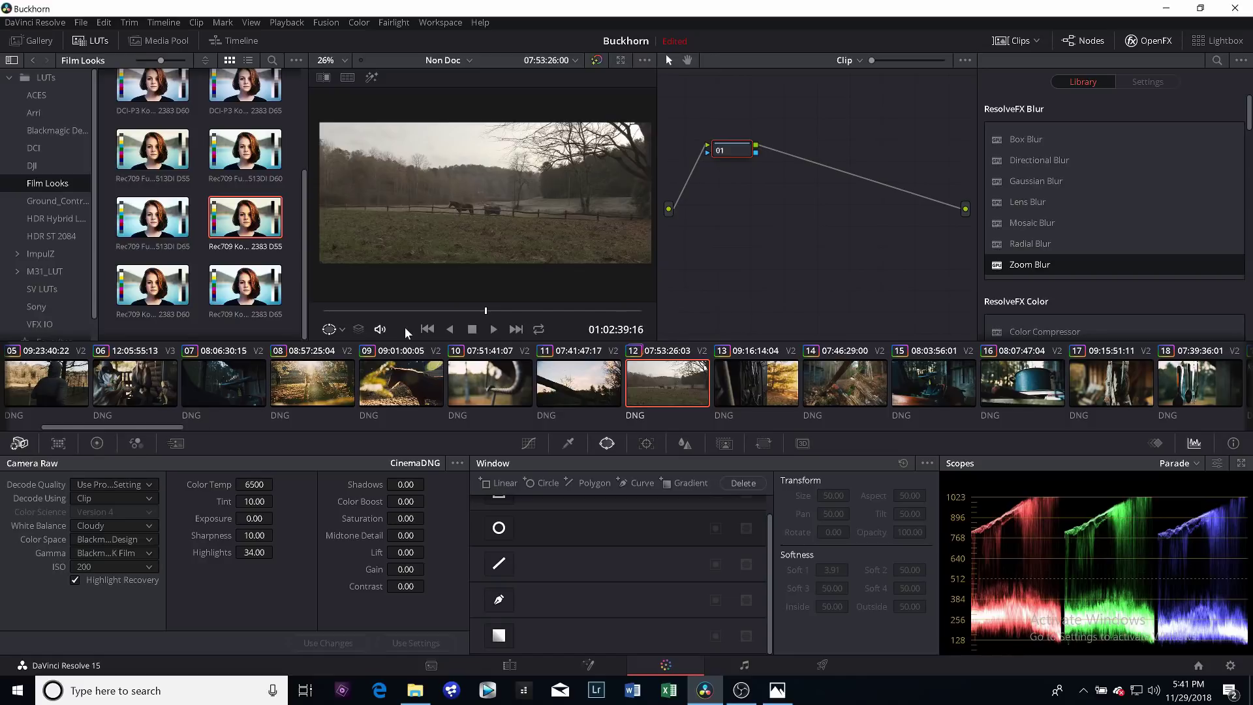
- Add three serial nodes after node 01 and space the node chain out
{"action": "left_click_drag", "start_coordinate": [732, 150], "coordinate": [716, 156]}
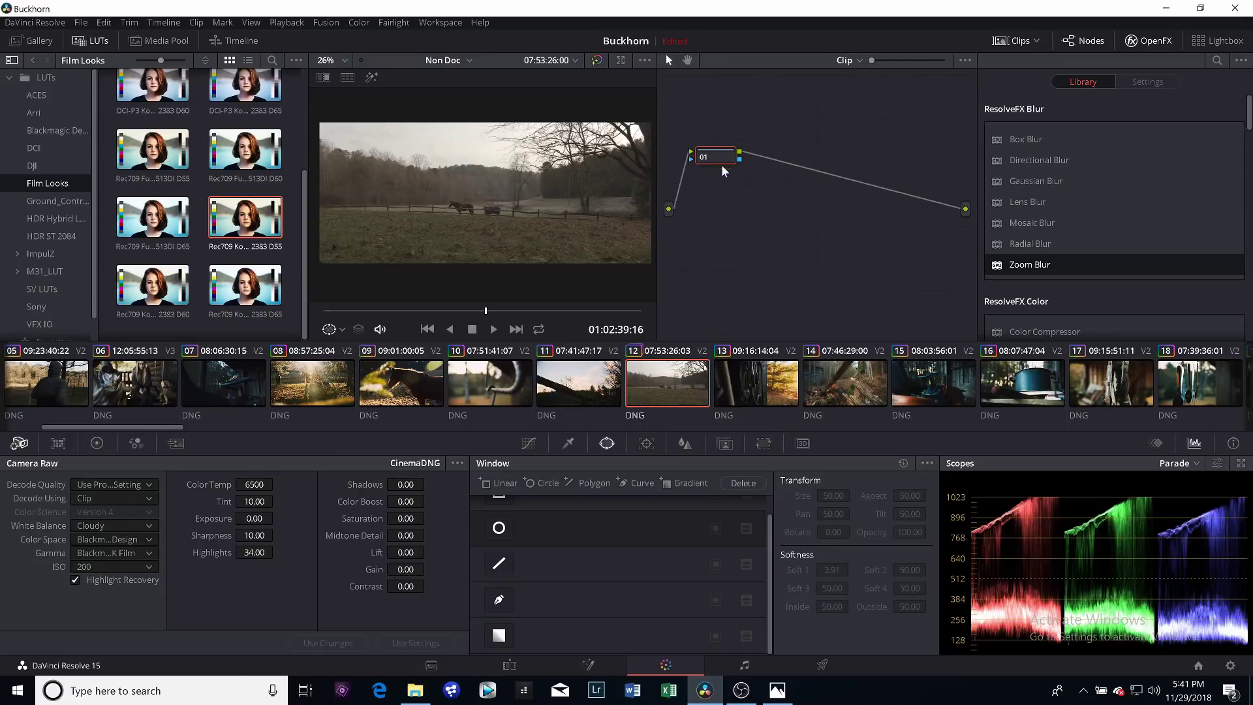
{"action": "key", "text": "alt+s"}
{"action": "key", "text": "alt+s"}
{"action": "key", "text": "alt+s"}
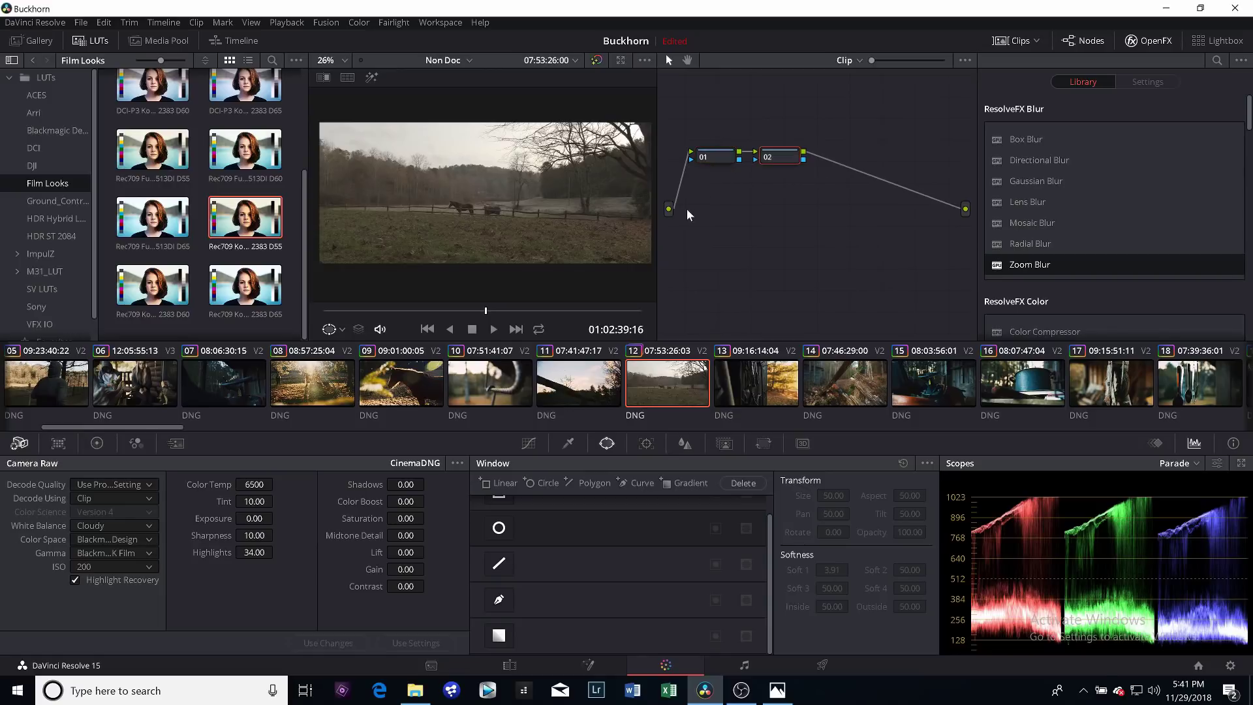
{"action": "left_click_drag", "start_coordinate": [718, 157], "coordinate": [701, 154]}
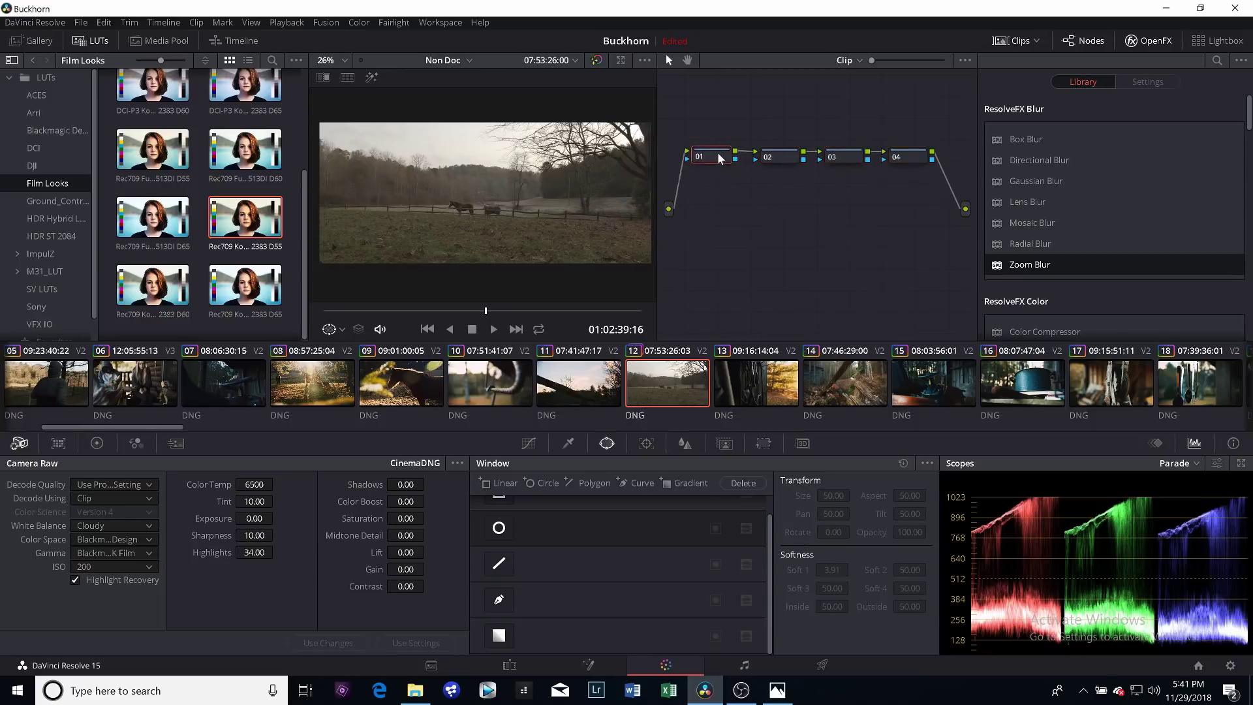
{"action": "left_click_drag", "start_coordinate": [803, 156], "coordinate": [789, 156]}
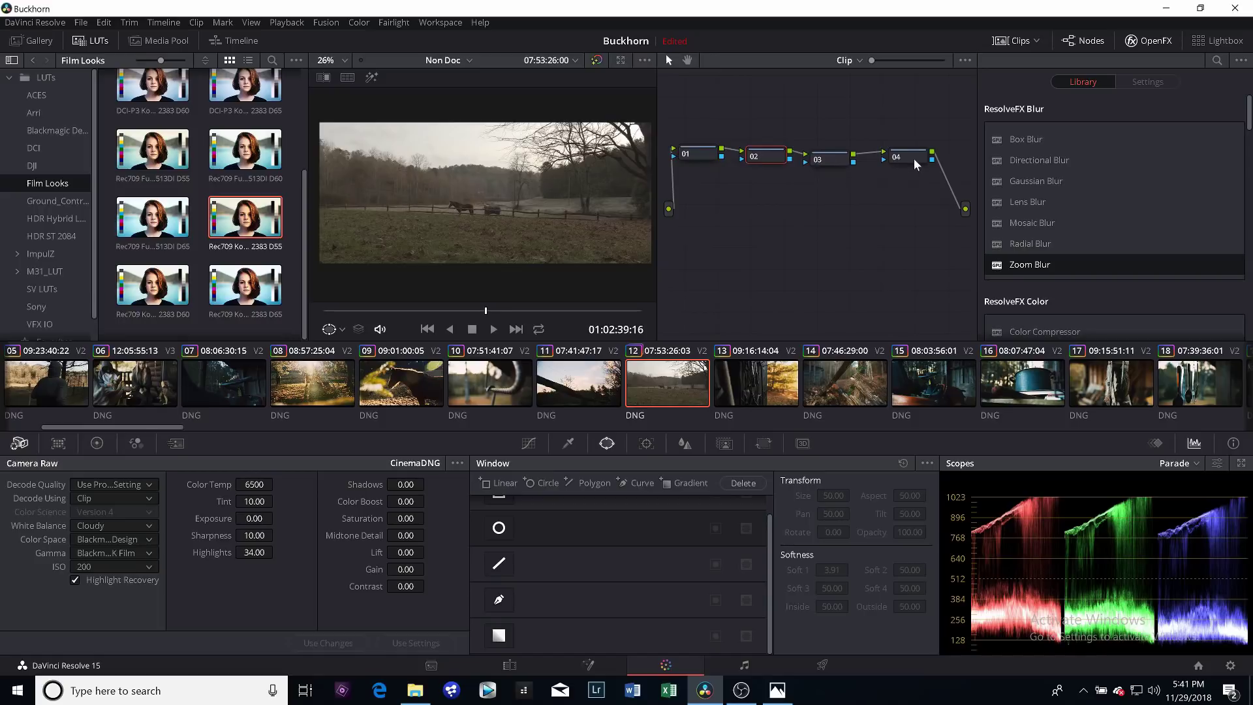
{"action": "left_click_drag", "start_coordinate": [914, 159], "coordinate": [901, 167]}
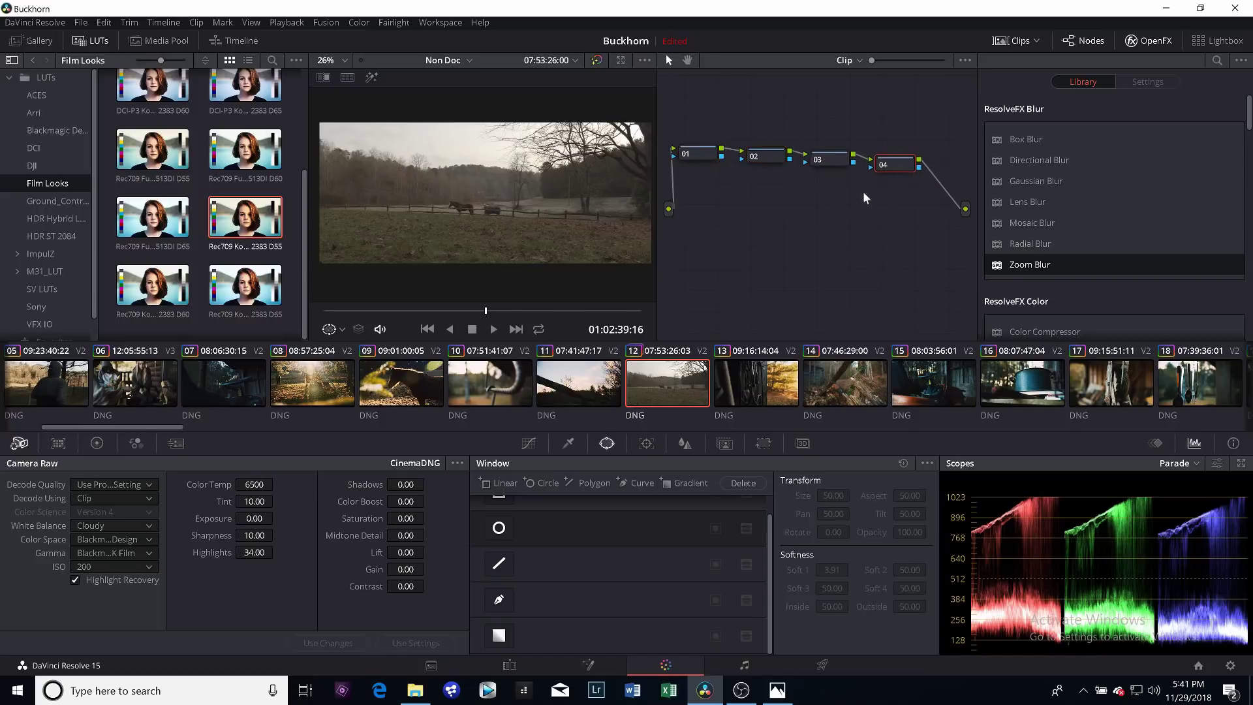
- Label node 04 'BM LUT' and apply the Blackmagic Film to Extended Video v4 LUT to it
{"action": "right_click", "coordinate": [907, 166]}
{"action": "left_click", "coordinate": [907, 194]}
{"action": "type", "text": "BM LUT"}
{"action": "scroll", "coordinate": [301, 197], "scroll_direction": "down", "scroll_amount": 1}
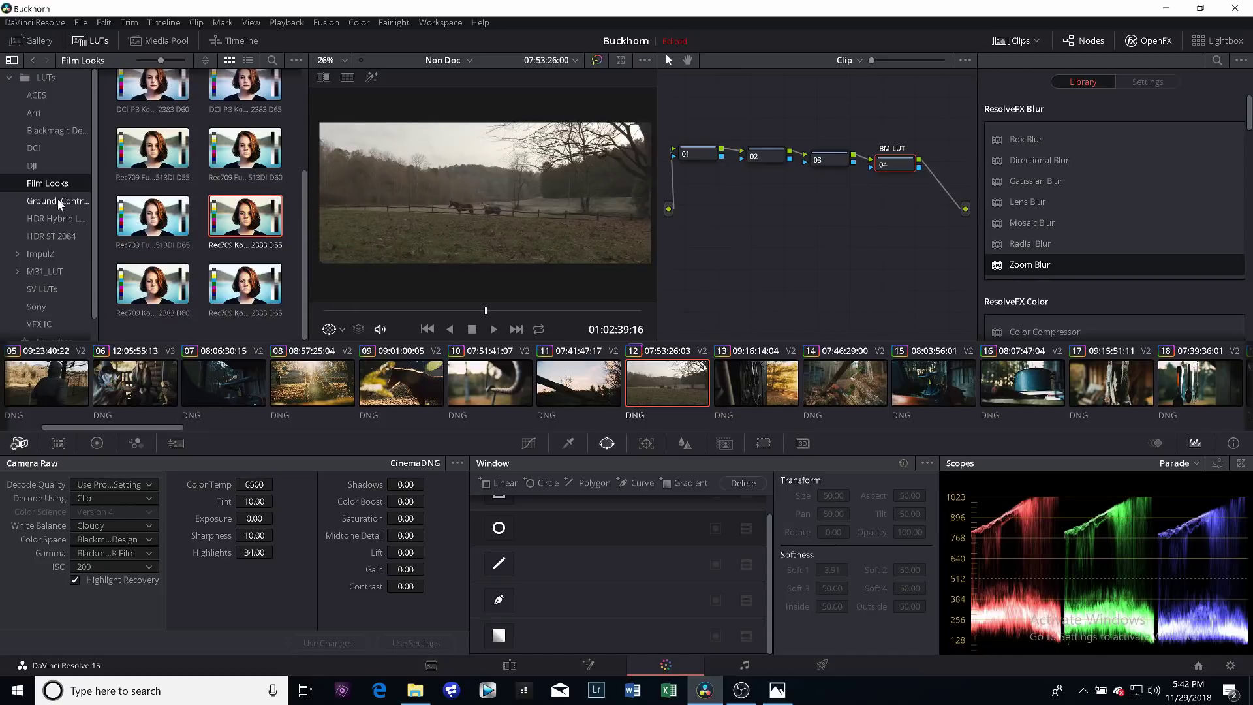
{"action": "left_click", "coordinate": [54, 130]}
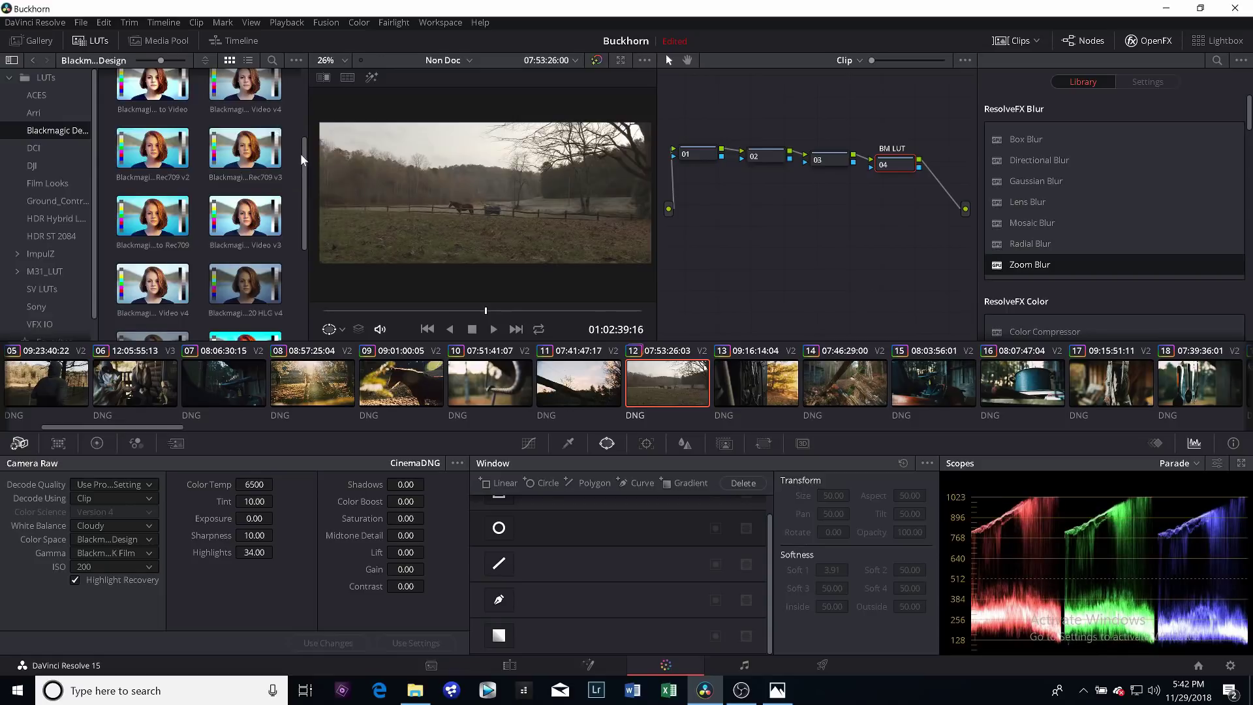
{"action": "scroll", "coordinate": [297, 254], "scroll_direction": "down", "scroll_amount": 3}
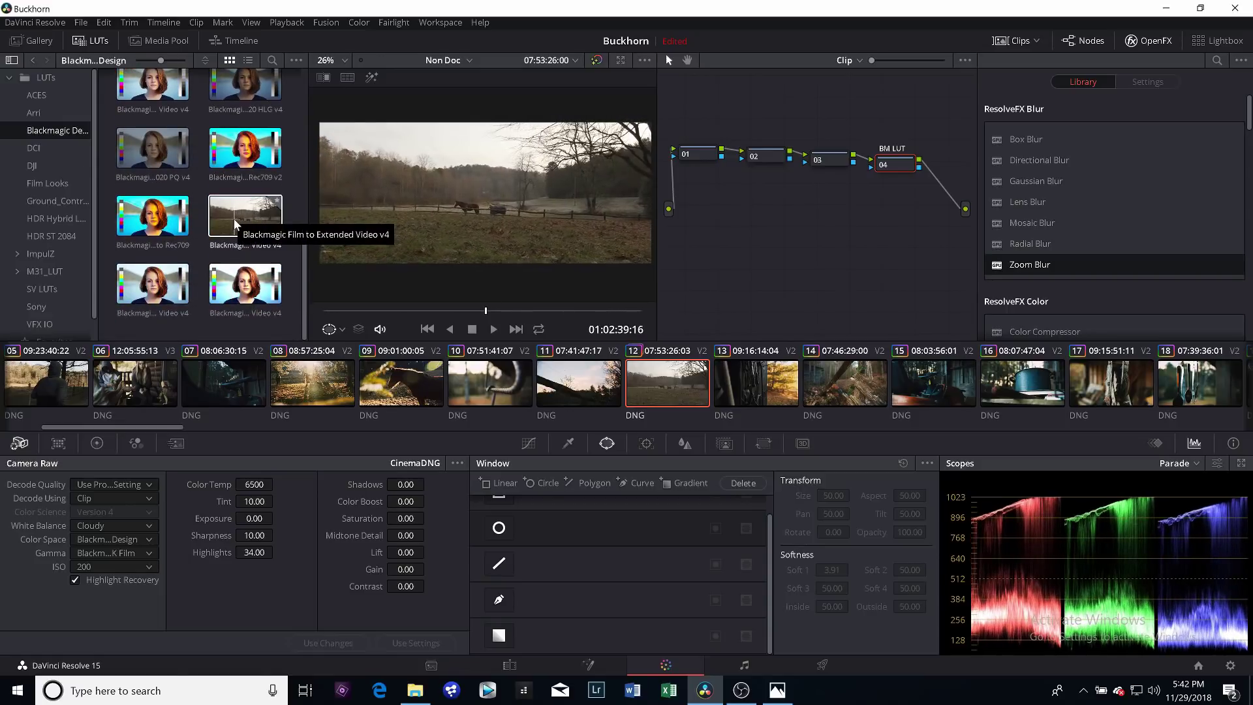
{"action": "left_click_drag", "start_coordinate": [235, 225], "coordinate": [911, 175]}
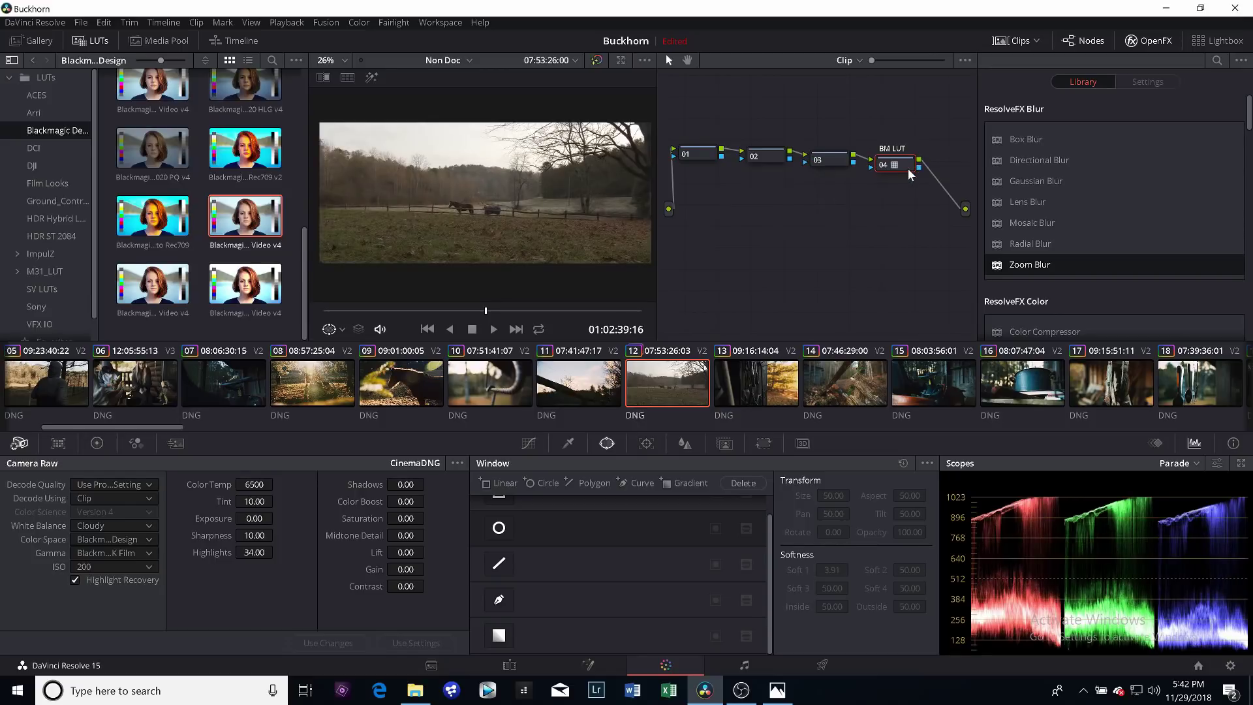
- Compare the grade with bypass, label node 03 'LUT', and bring up the Film Looks LUTs
{"action": "left_click", "coordinate": [600, 58]}
{"action": "left_click", "coordinate": [600, 58]}
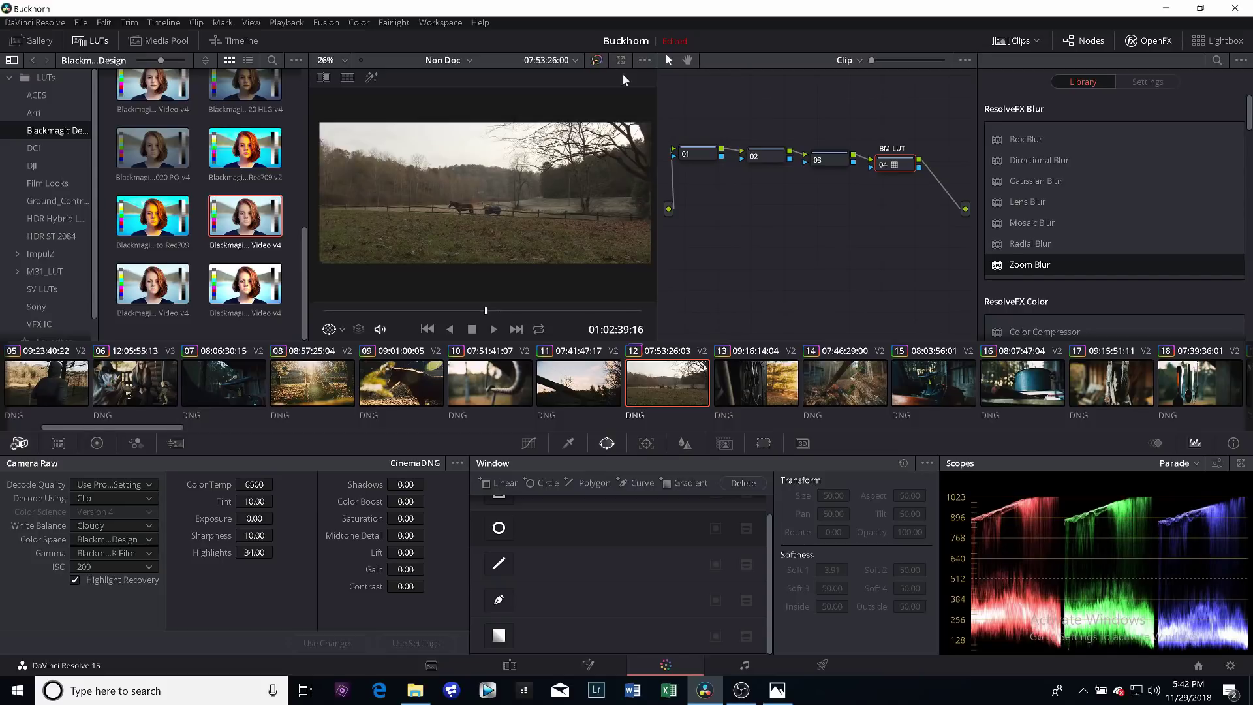
{"action": "left_click", "coordinate": [824, 162]}
{"action": "right_click", "coordinate": [828, 159]}
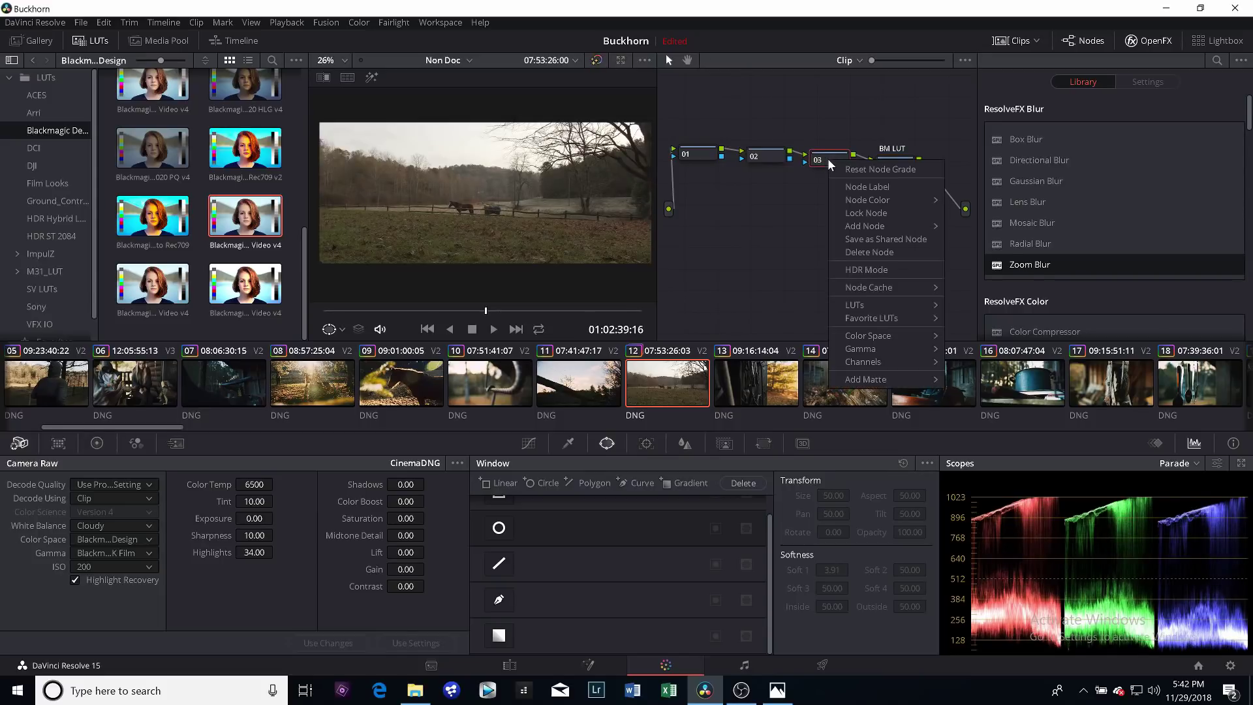
{"action": "left_click", "coordinate": [850, 188]}
{"action": "type", "text": "LUT"}
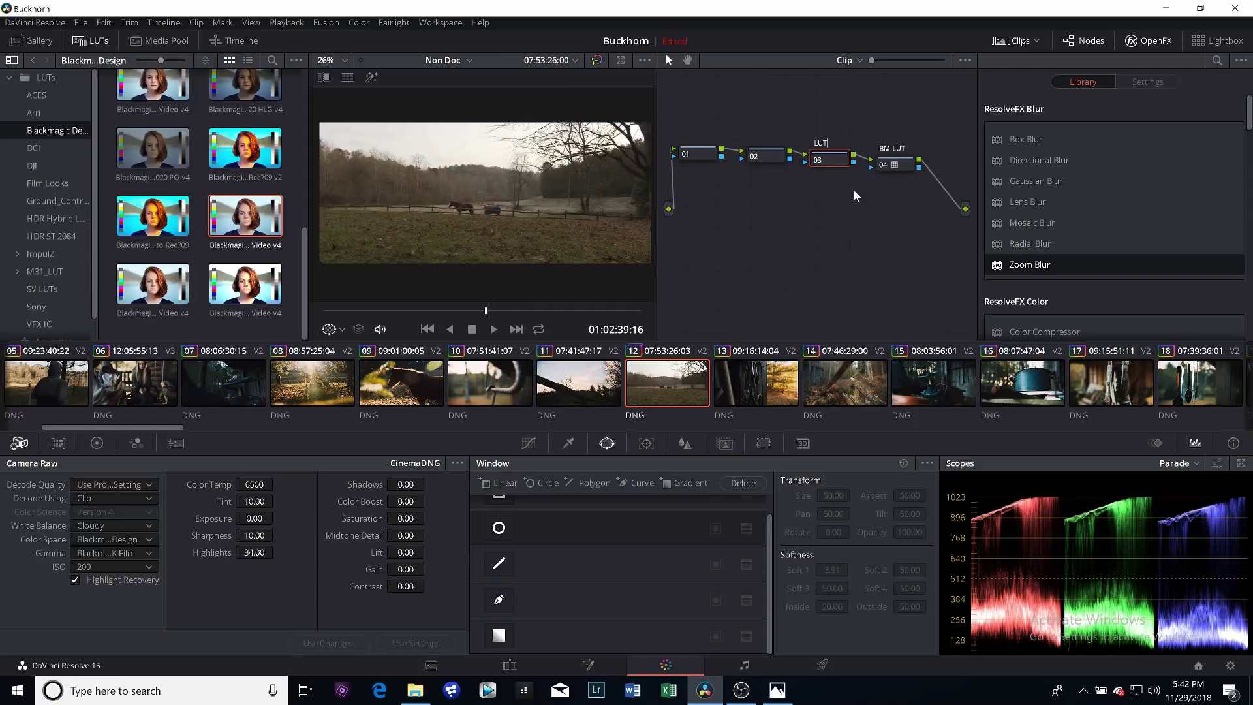
{"action": "key", "text": "Return"}
{"action": "left_click", "coordinate": [698, 154]}
{"action": "left_click", "coordinate": [44, 183]}
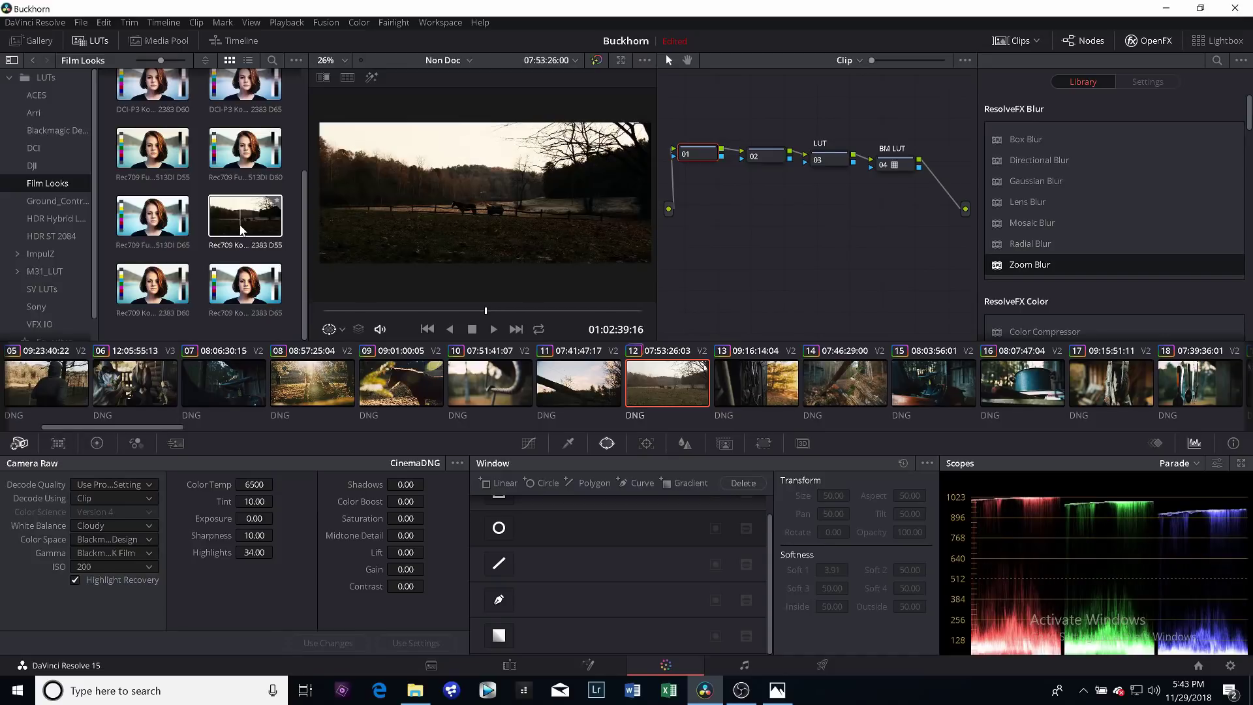
- Apply Rec709 Kodak 2383 D55 to node 03 and lower its Key Output Gain to 0.304
{"action": "left_click_drag", "start_coordinate": [242, 230], "coordinate": [845, 165]}
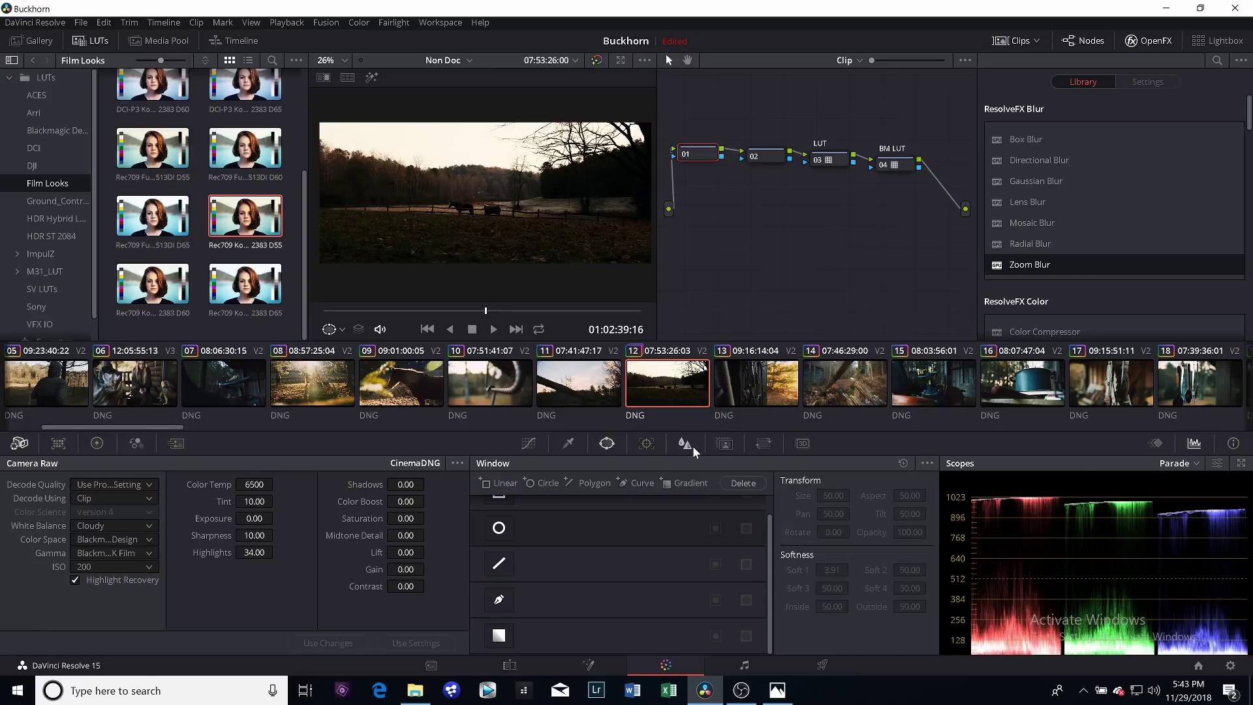
{"action": "left_click", "coordinate": [726, 444]}
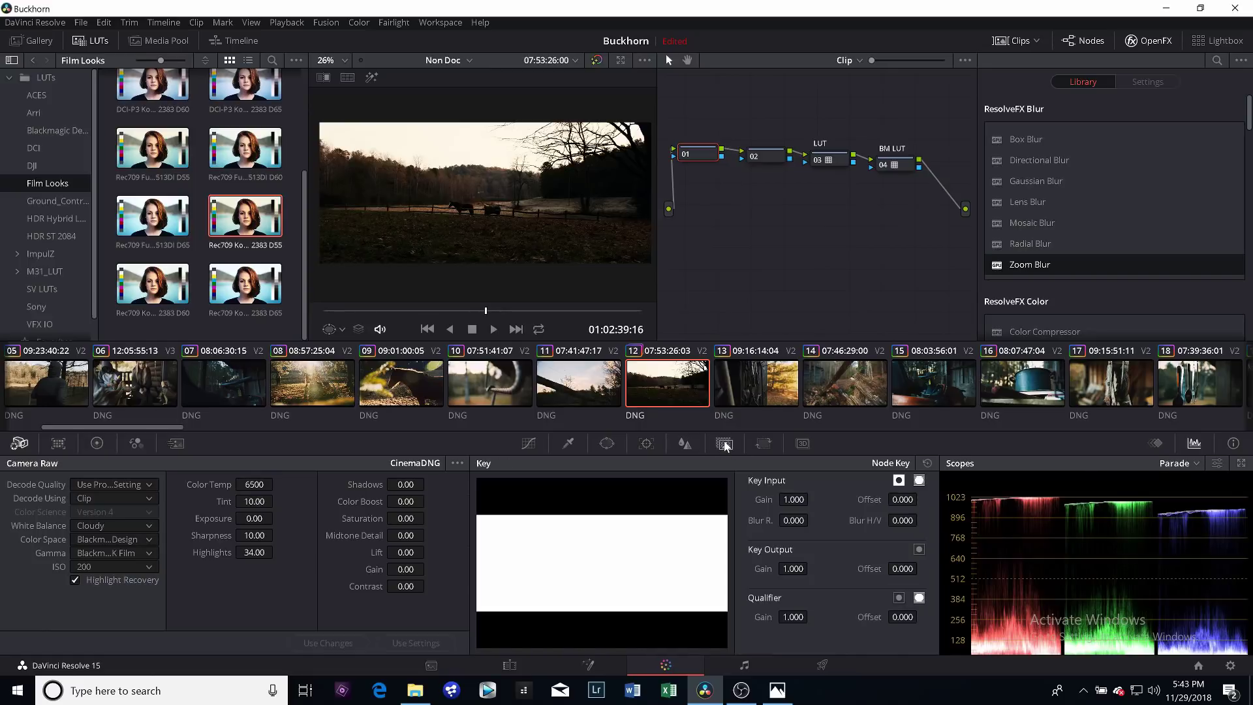
{"action": "mouse_move", "coordinate": [793, 569]}
{"action": "left_mouse_down"}
{"action": "mouse_move", "coordinate": [744, 569]}
{"action": "mouse_move", "coordinate": [783, 568]}
{"action": "mouse_move", "coordinate": [770, 569]}
{"action": "left_mouse_up"}
{"action": "left_click_drag", "start_coordinate": [532, 601], "coordinate": [340, 552]}
{"action": "key", "text": "shift+;"}
{"action": "key", "text": "shift+;"}
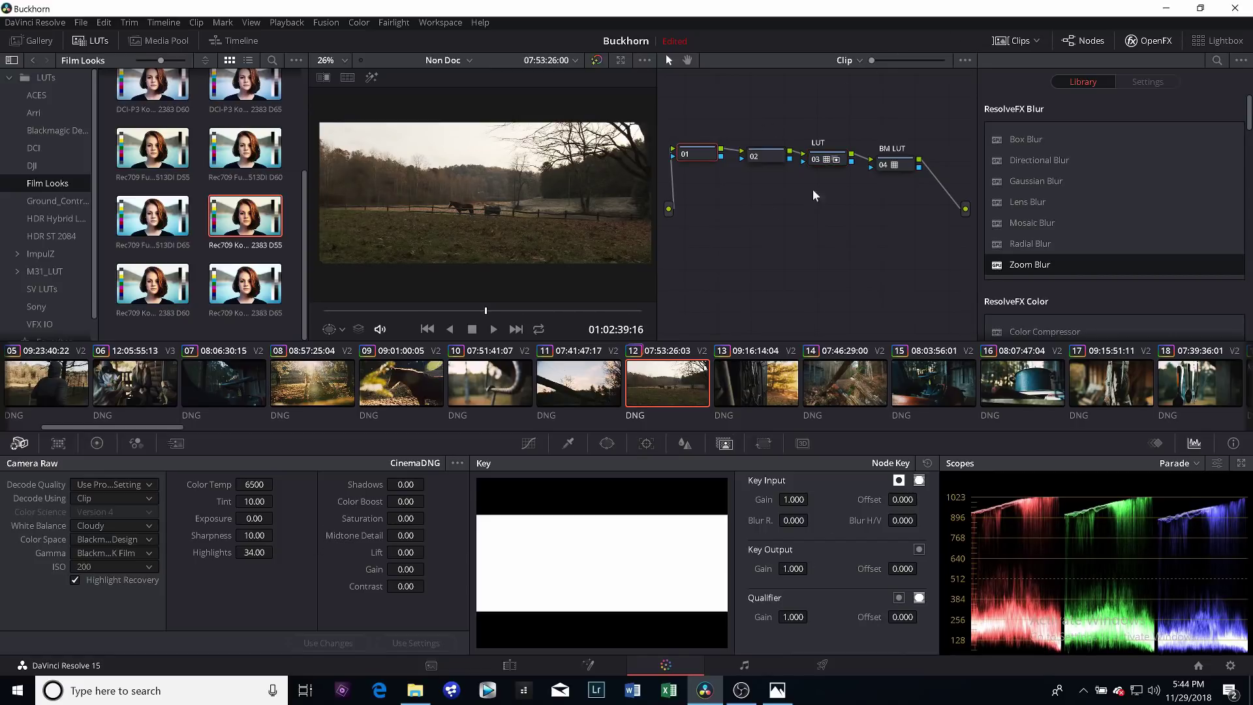
- Tidy the node 03 and BM LUT positions, then compare Cloudy and As Shot white balance
{"action": "left_click_drag", "start_coordinate": [839, 163], "coordinate": [843, 147]}
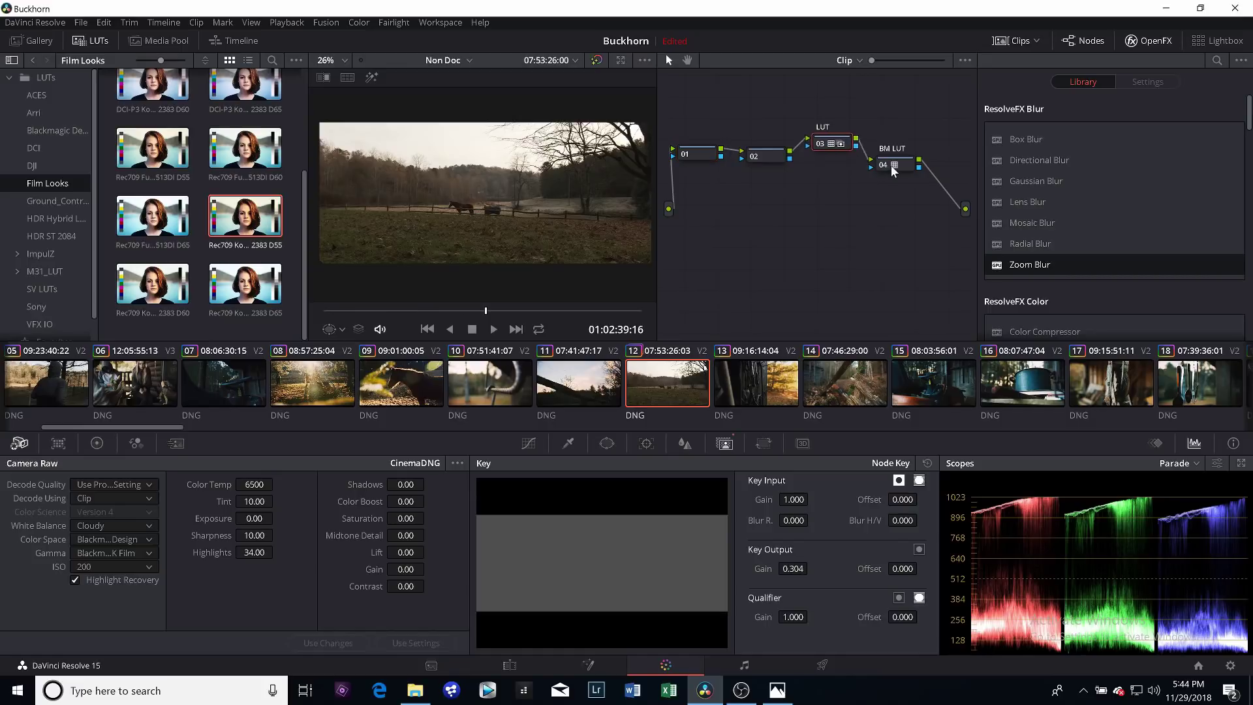
{"action": "left_click_drag", "start_coordinate": [894, 171], "coordinate": [904, 157]}
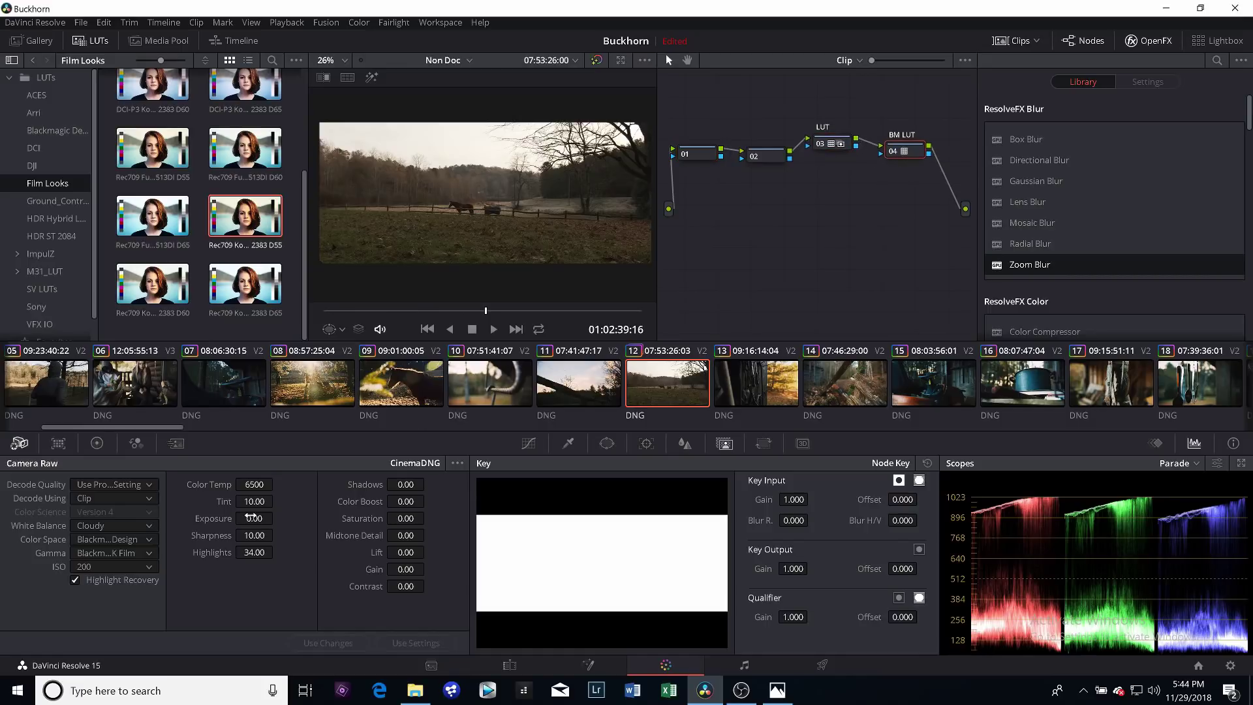
{"action": "left_click", "coordinate": [150, 527]}
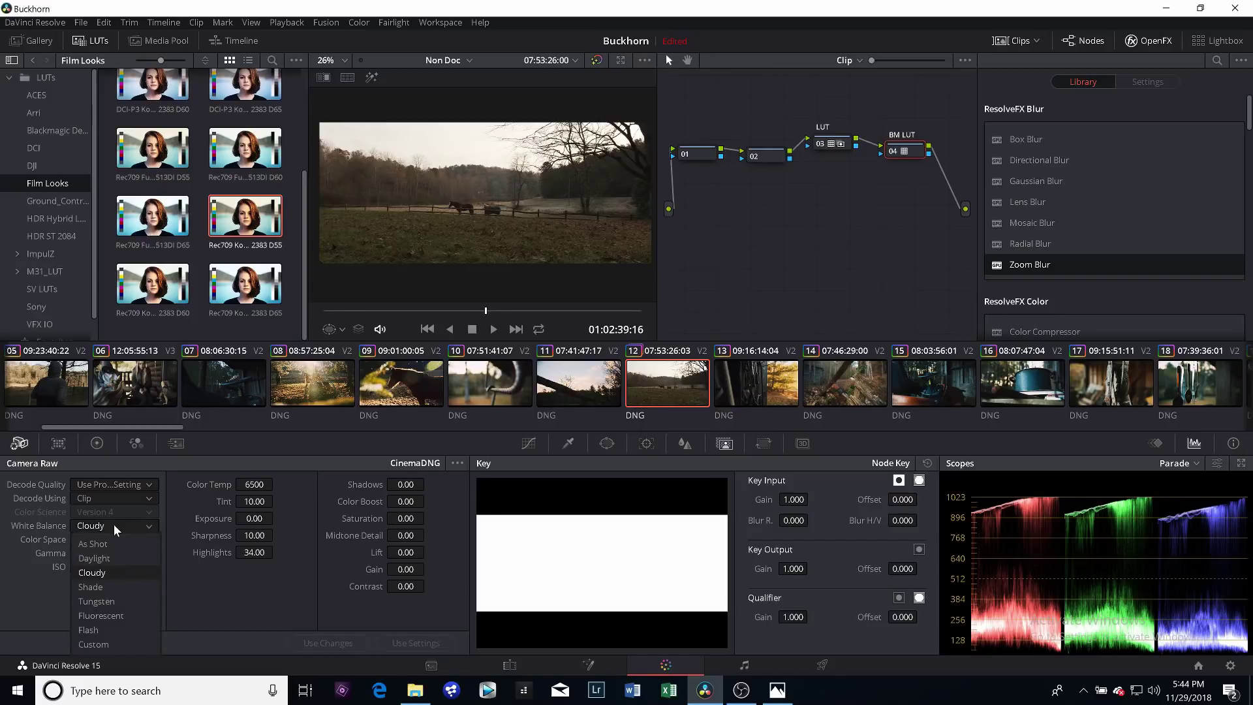
{"action": "left_click", "coordinate": [149, 526]}
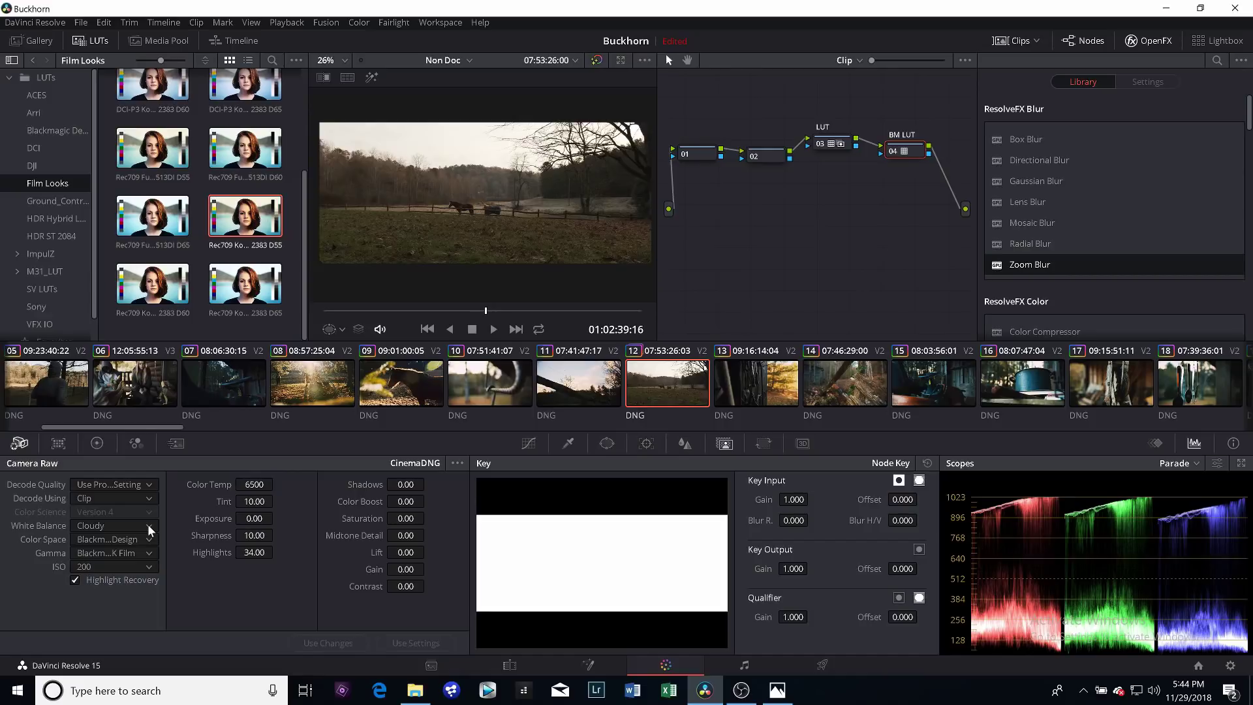
{"action": "left_click", "coordinate": [147, 523]}
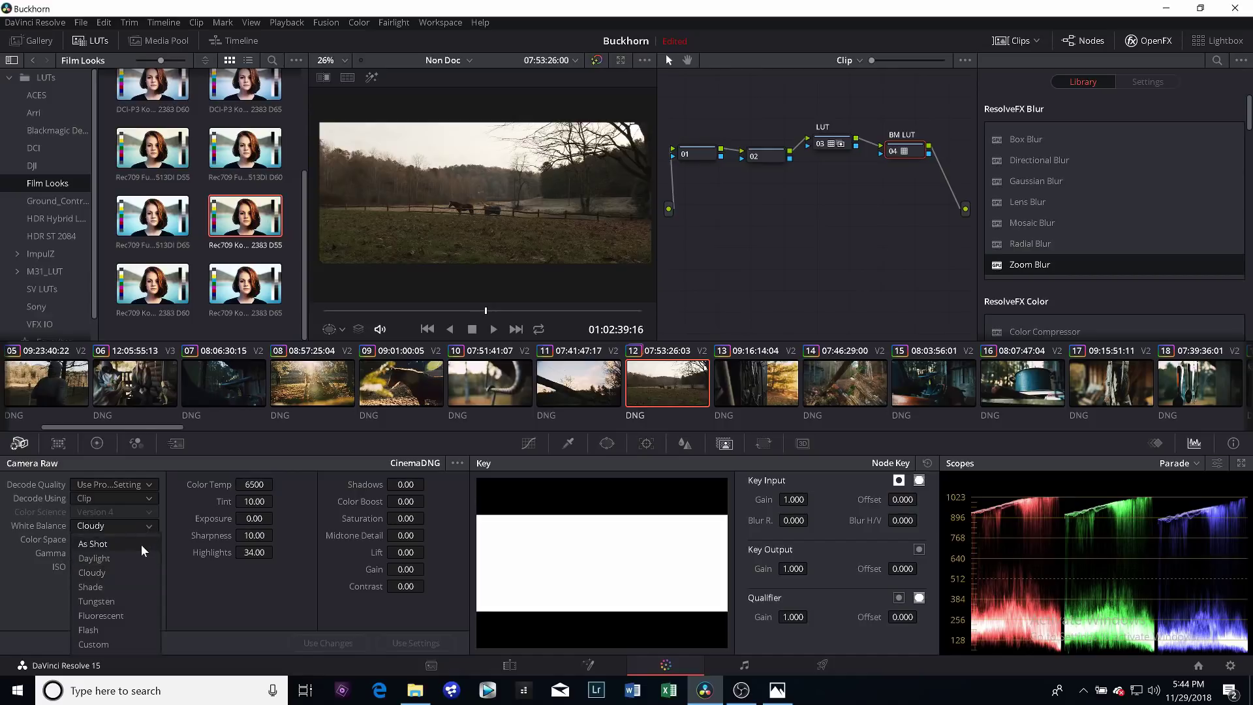
{"action": "left_click", "coordinate": [141, 544]}
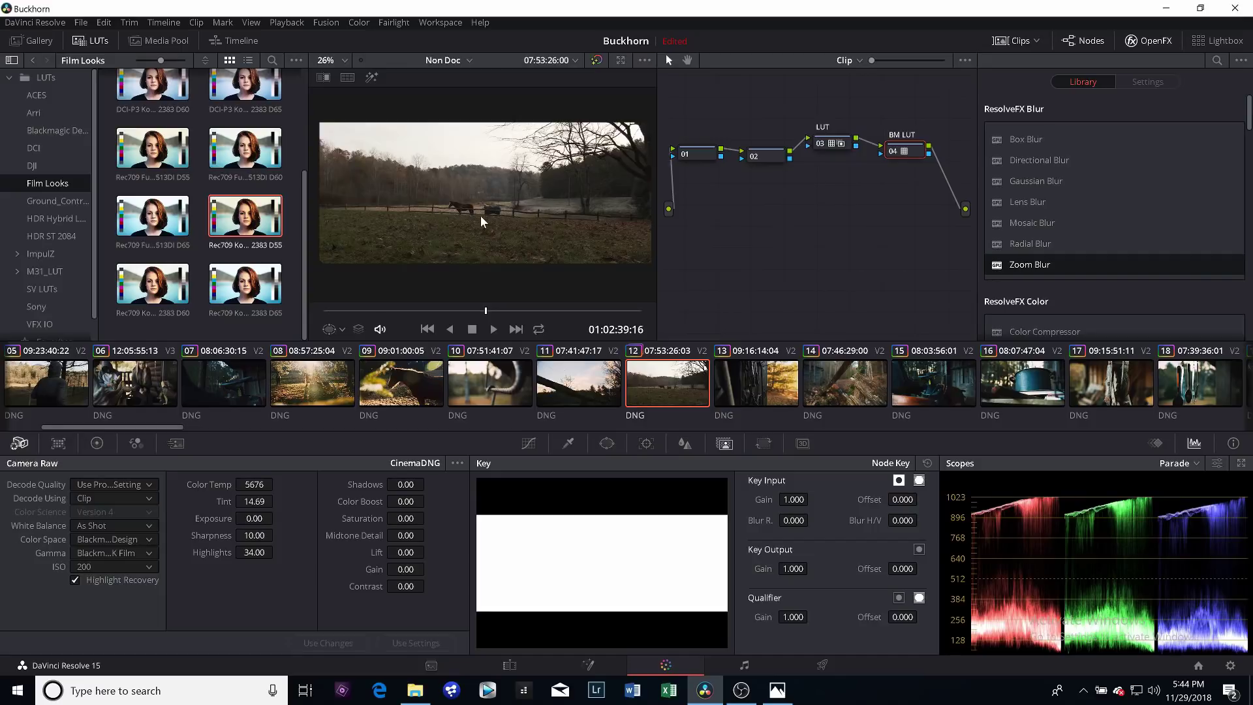
- Try the Shade white balance preset, then settle back on Cloudy at 6500
{"action": "left_click", "coordinate": [149, 526]}
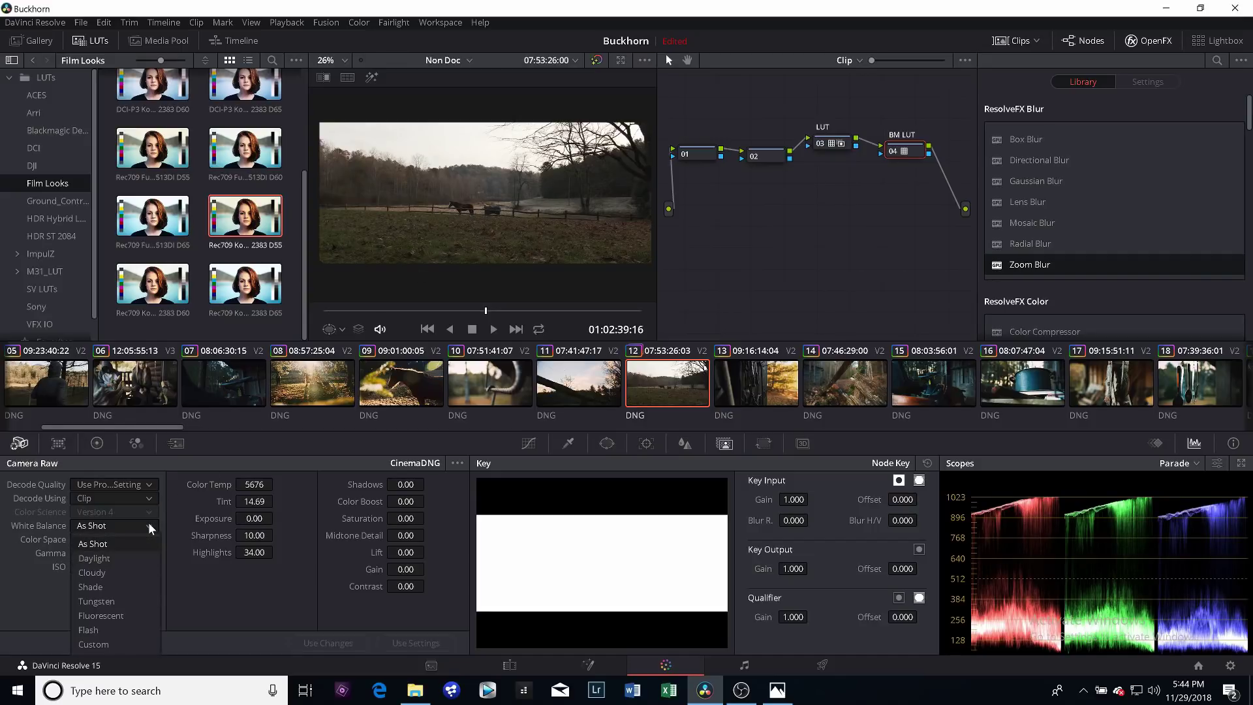
{"action": "left_click", "coordinate": [136, 569]}
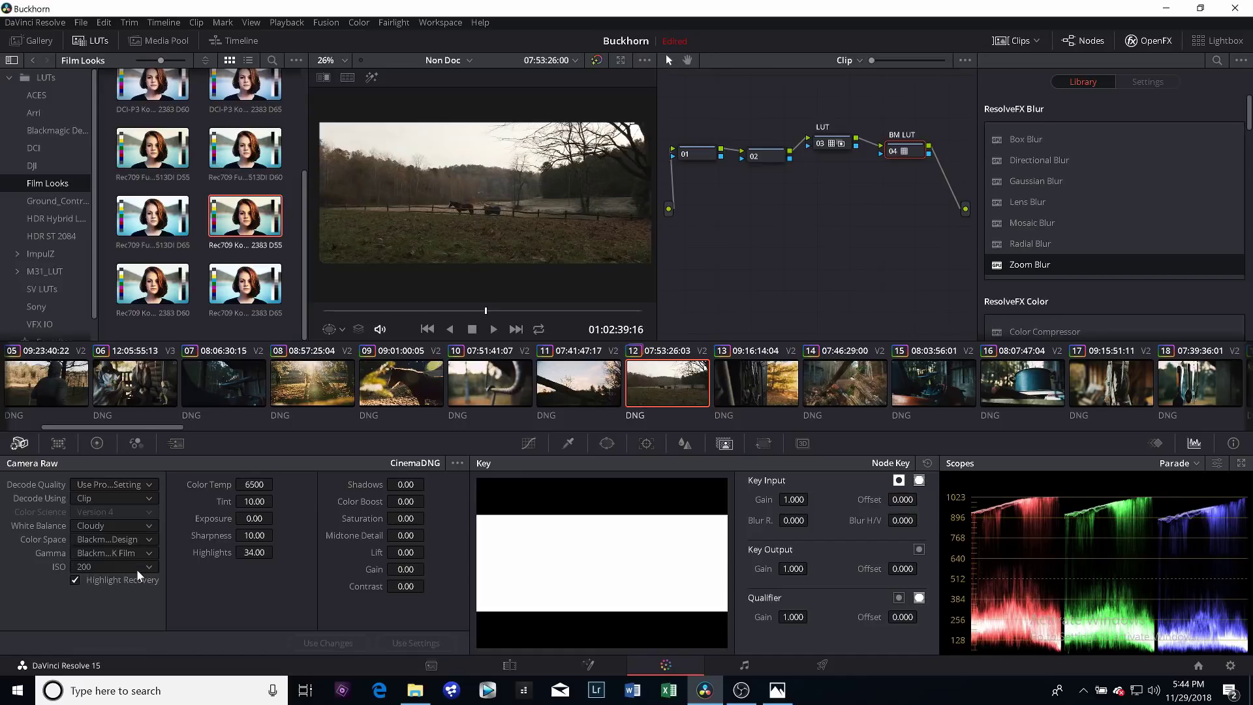
{"action": "left_click", "coordinate": [150, 529]}
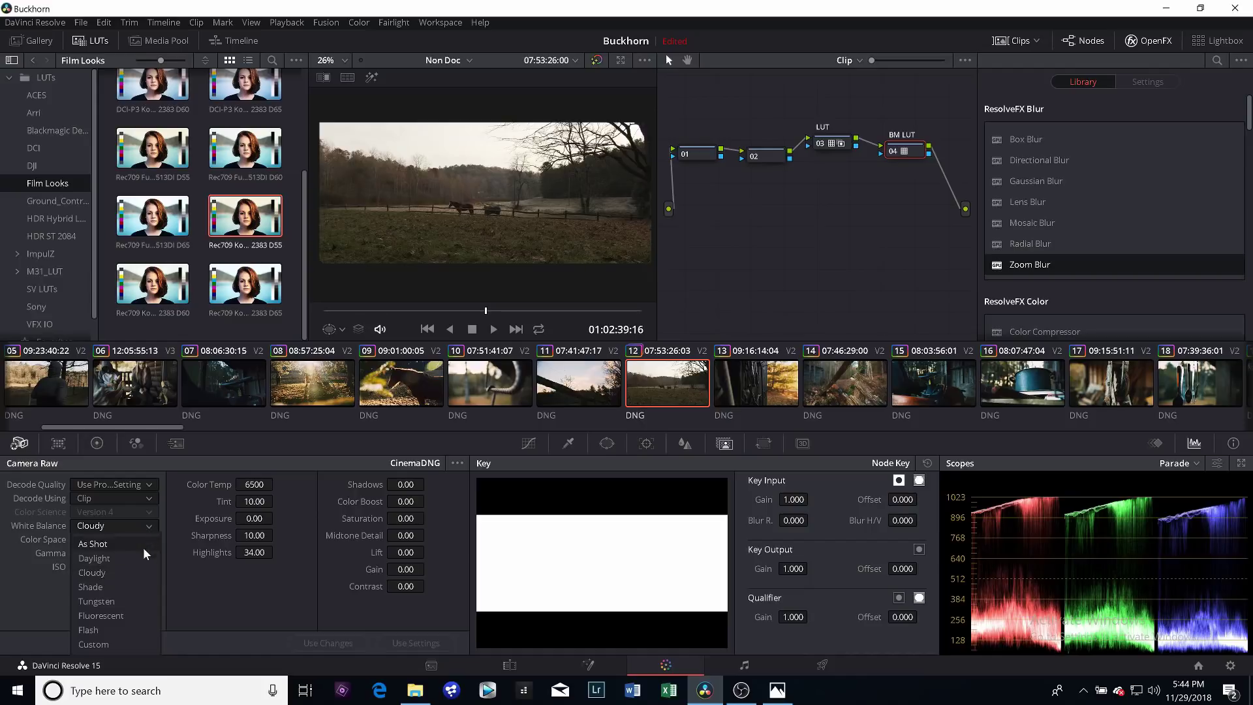
{"action": "left_click", "coordinate": [135, 589]}
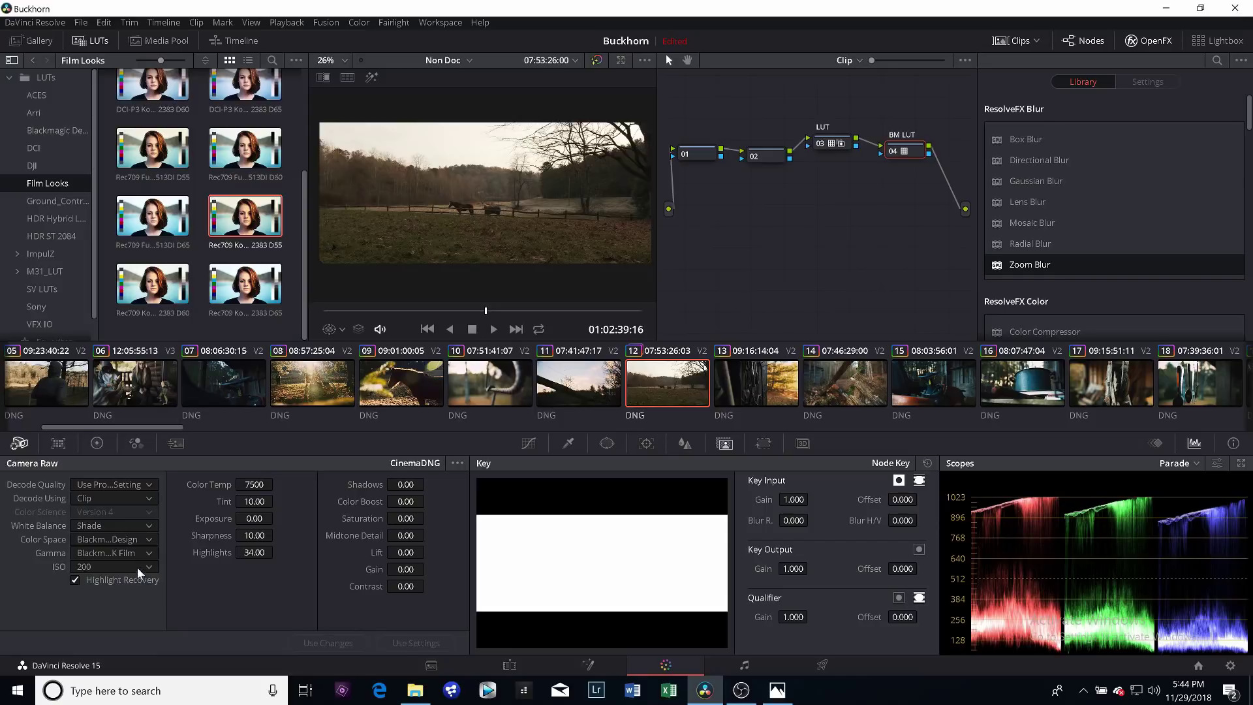
{"action": "left_click", "coordinate": [150, 527]}
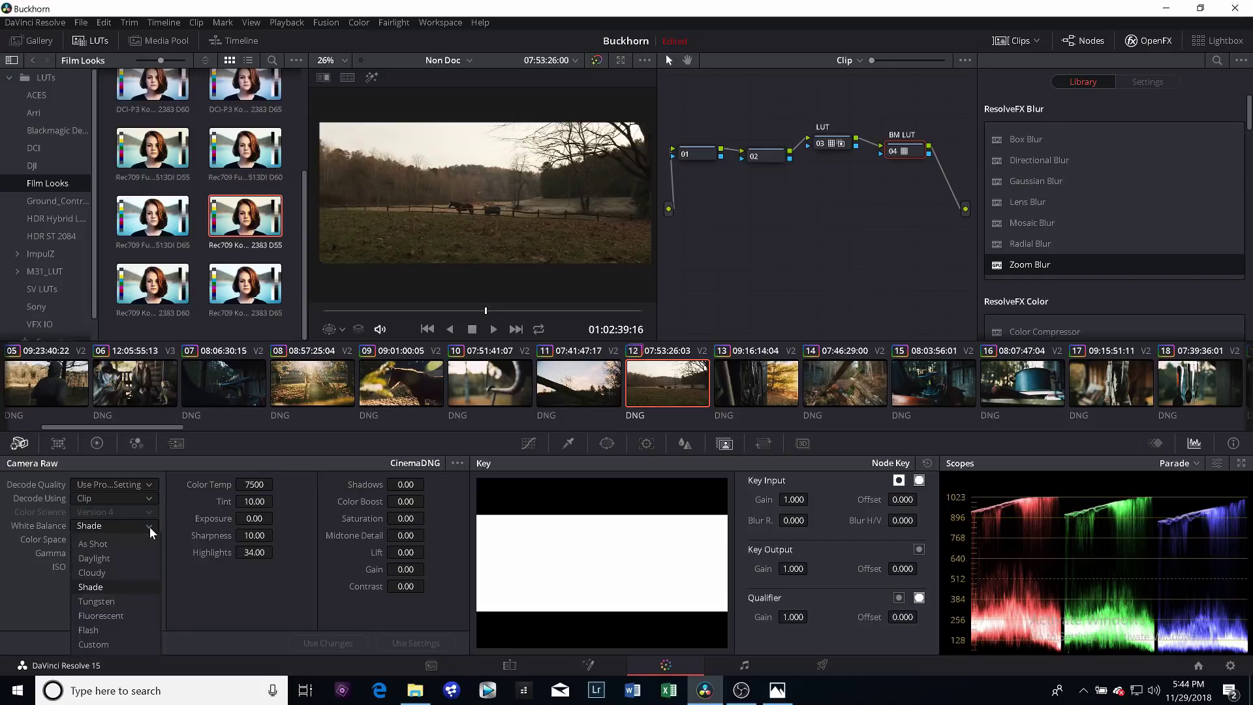
{"action": "left_click", "coordinate": [137, 569]}
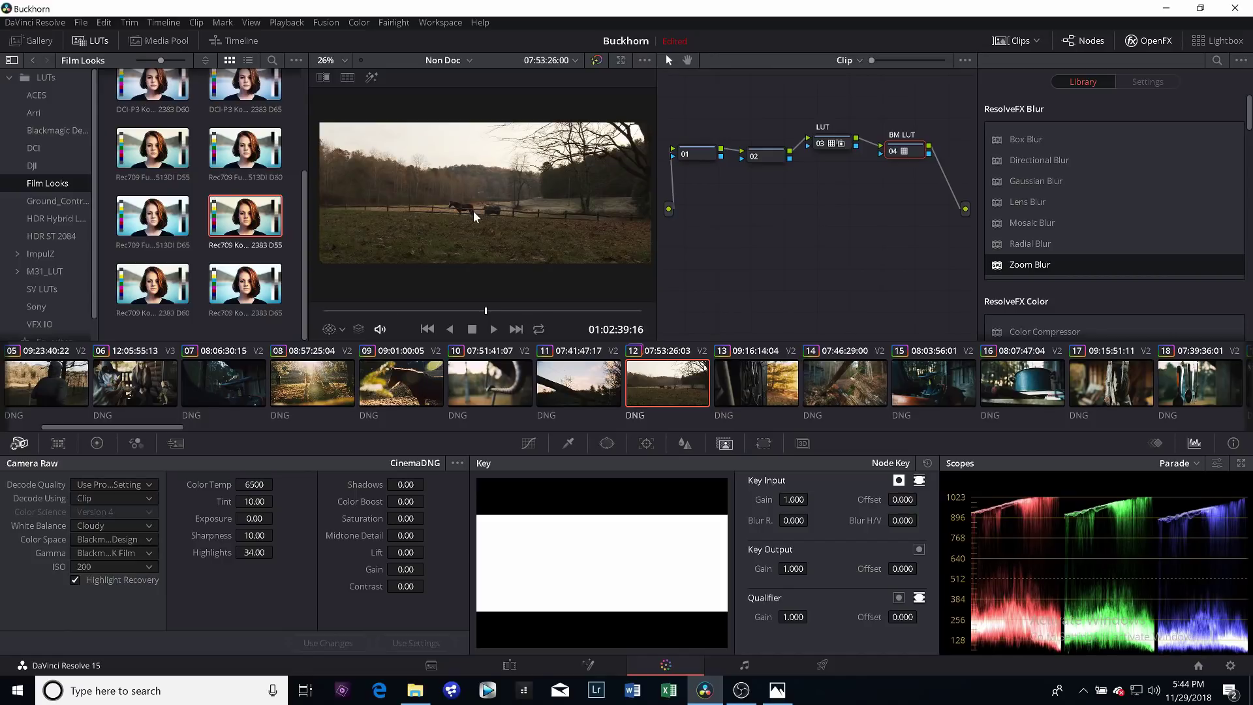
{"action": "left_click", "coordinate": [148, 566]}
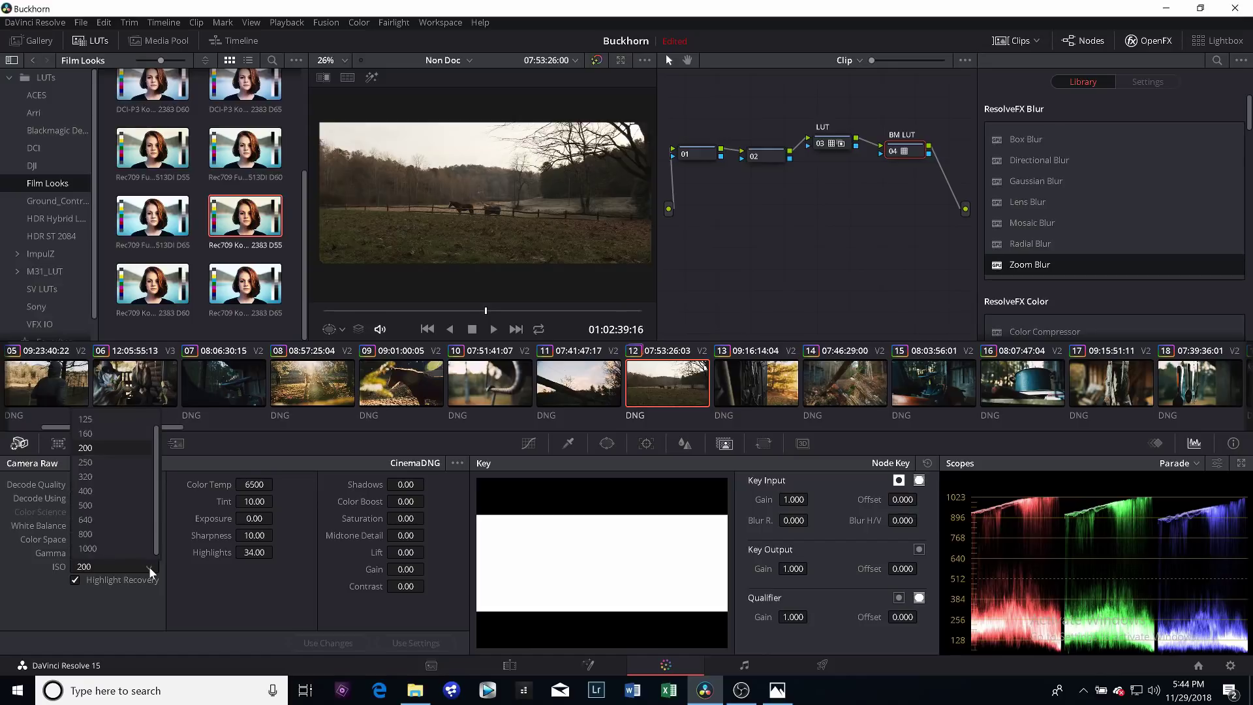
{"action": "left_click", "coordinate": [136, 462]}
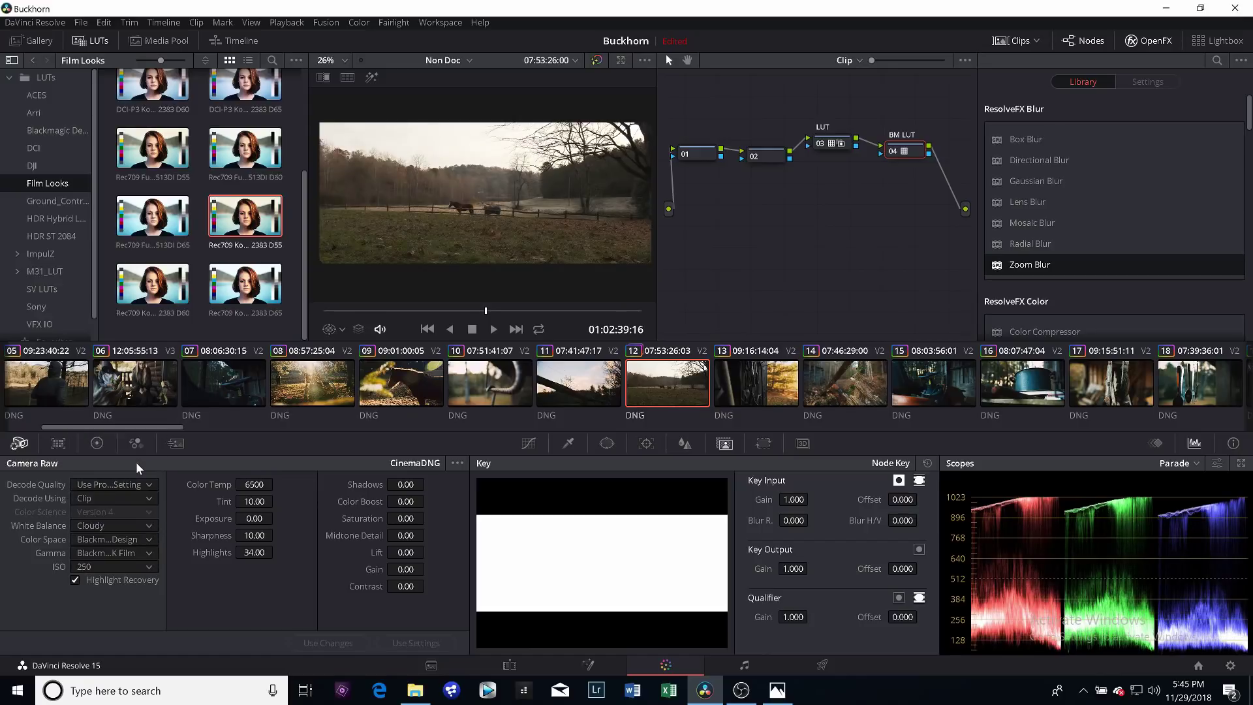
{"action": "left_click", "coordinate": [147, 566]}
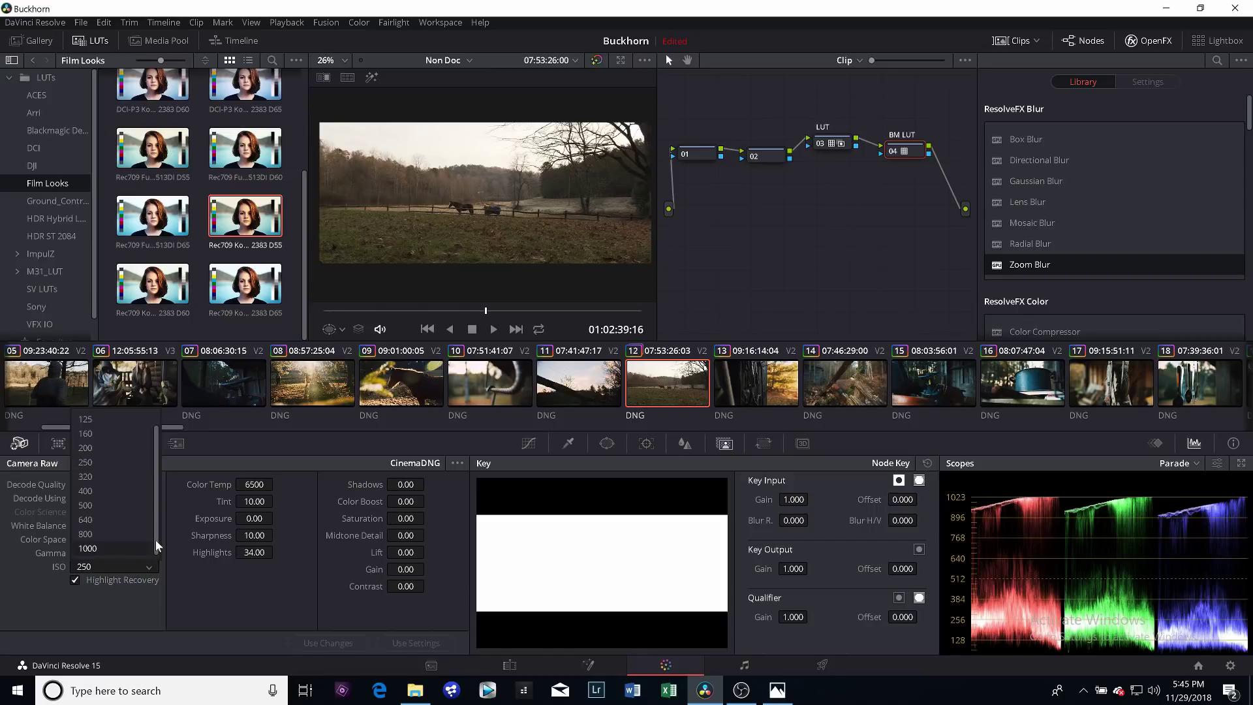
{"action": "scroll", "coordinate": [139, 449], "scroll_direction": "up", "scroll_amount": 4}
{"action": "left_click", "coordinate": [140, 447]}
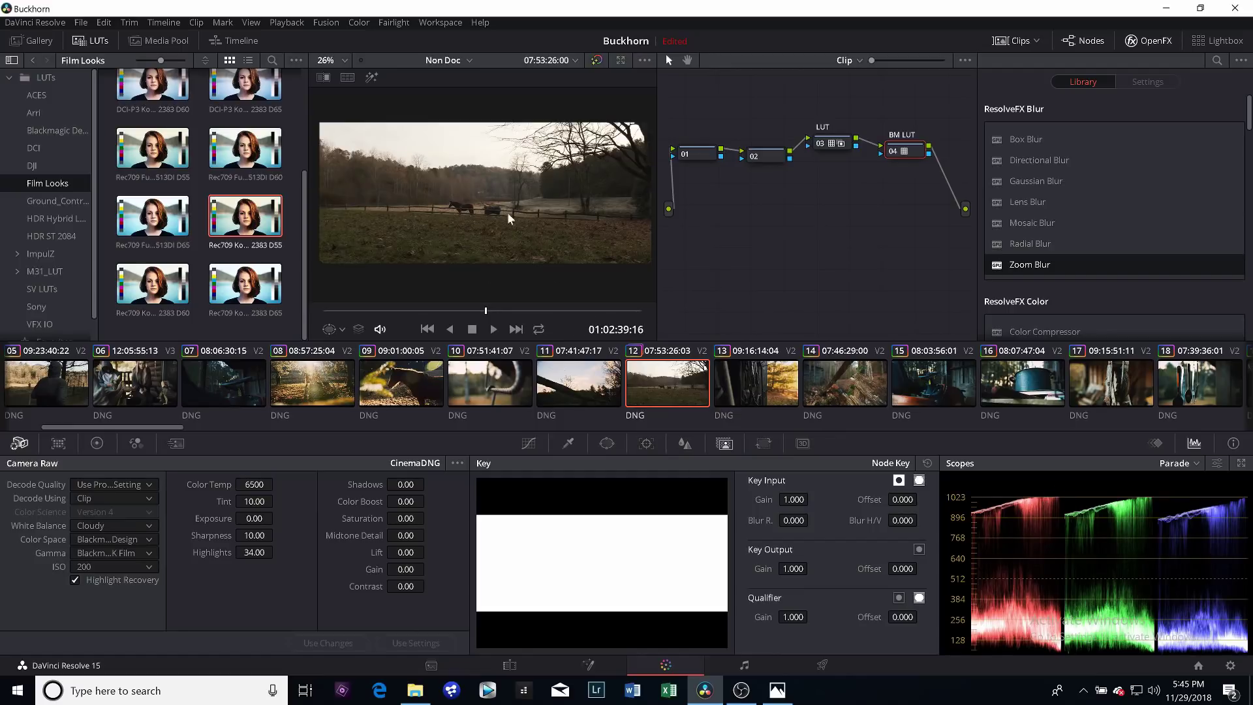
{"action": "left_click", "coordinate": [149, 567]}
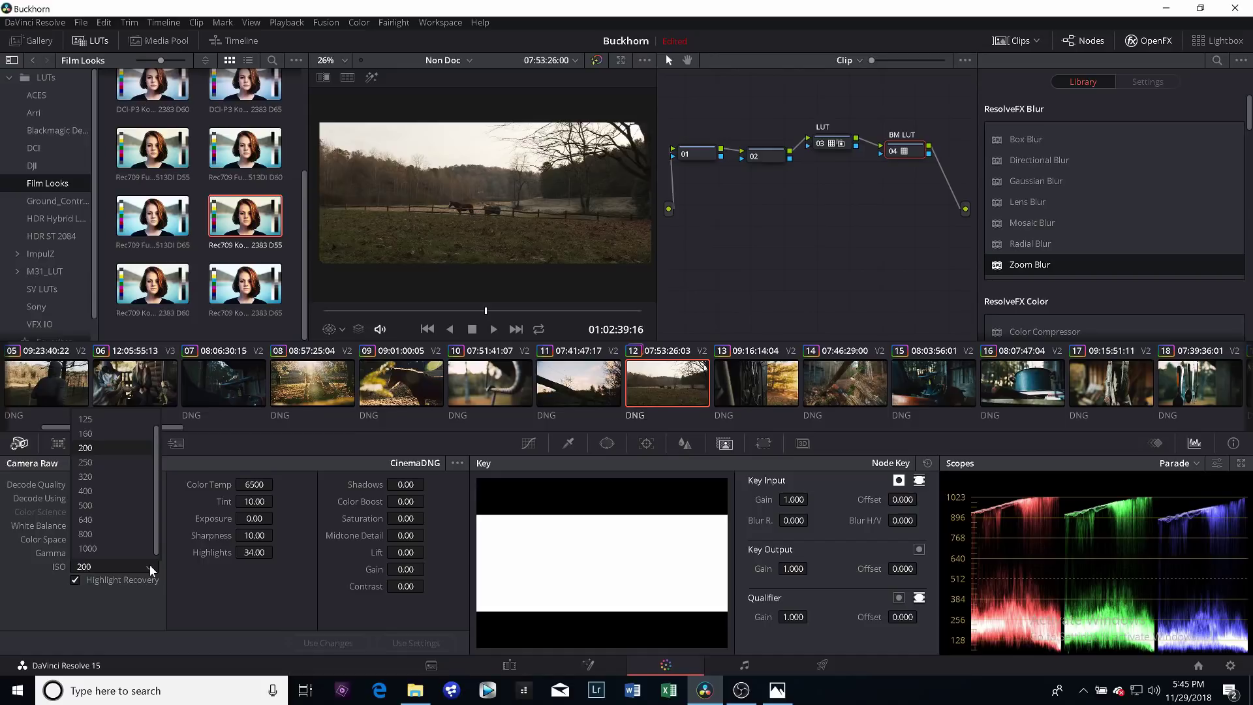
{"action": "left_click", "coordinate": [139, 450]}
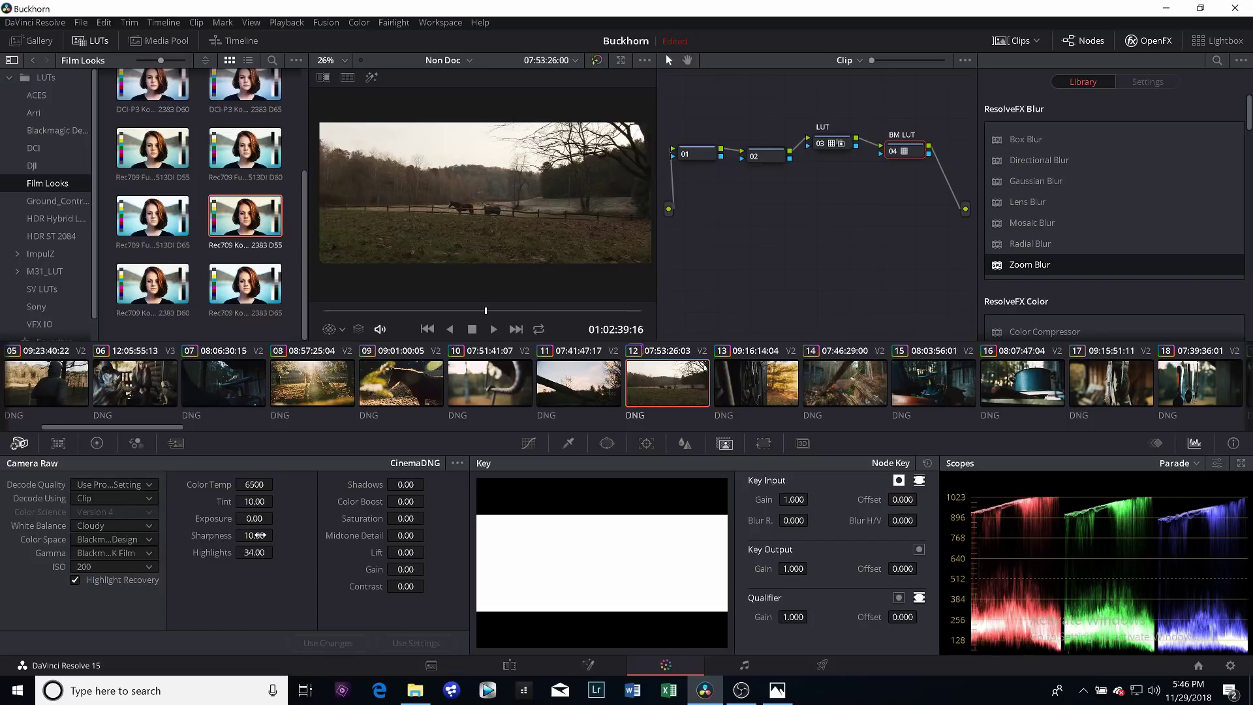
- Reset RAW Highlights to 0, raise Saturation, and switch to the Enhanced Viewer
{"action": "double_click", "coordinate": [218, 554]}
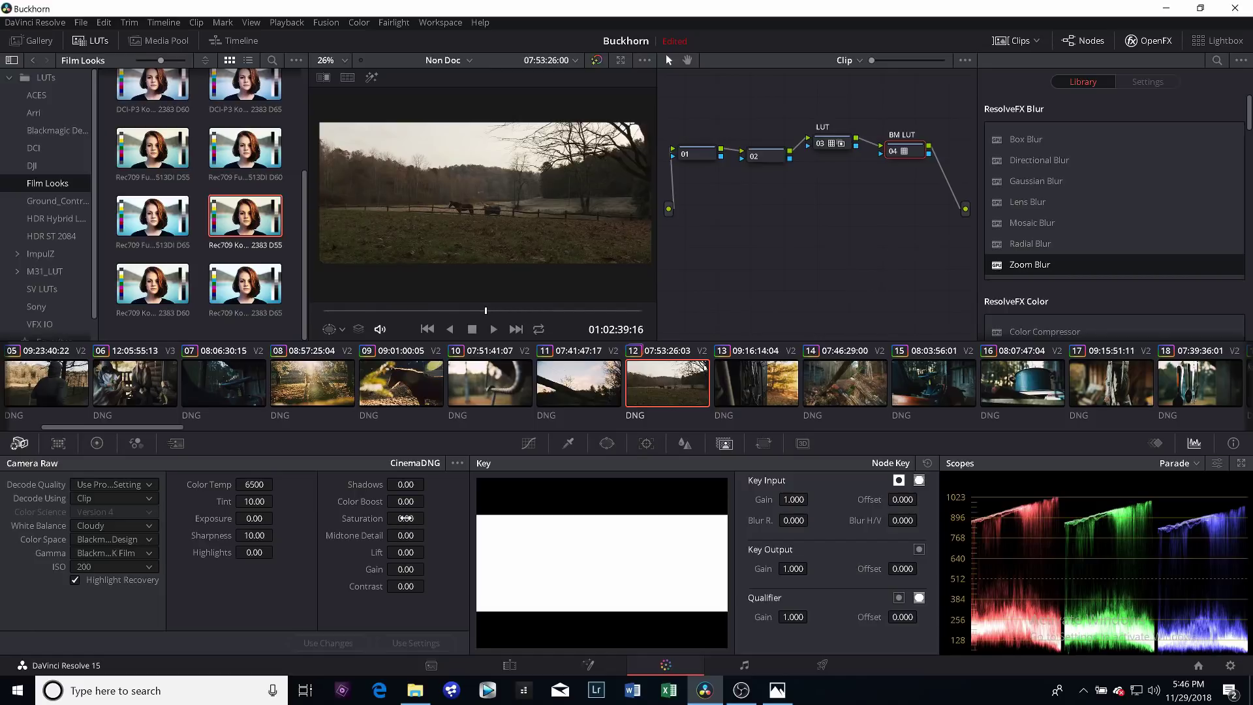
{"action": "left_click_drag", "start_coordinate": [406, 517], "coordinate": [502, 525]}
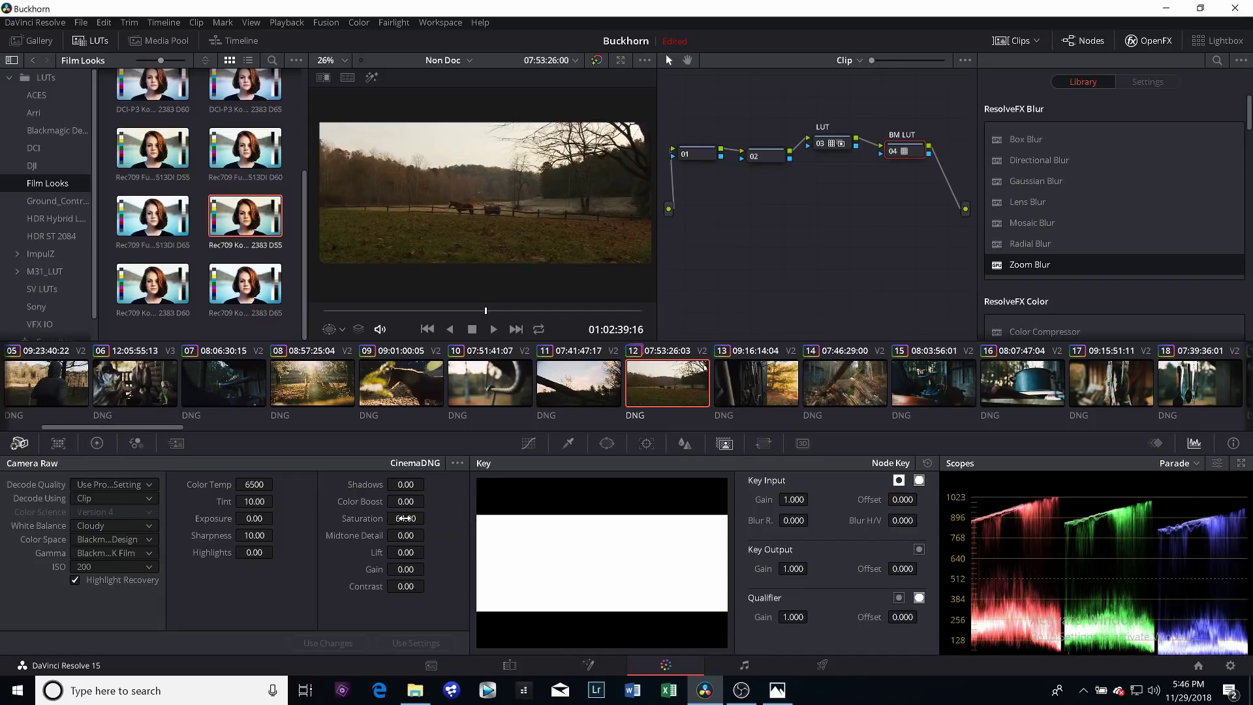
{"action": "key", "text": "alt+f"}
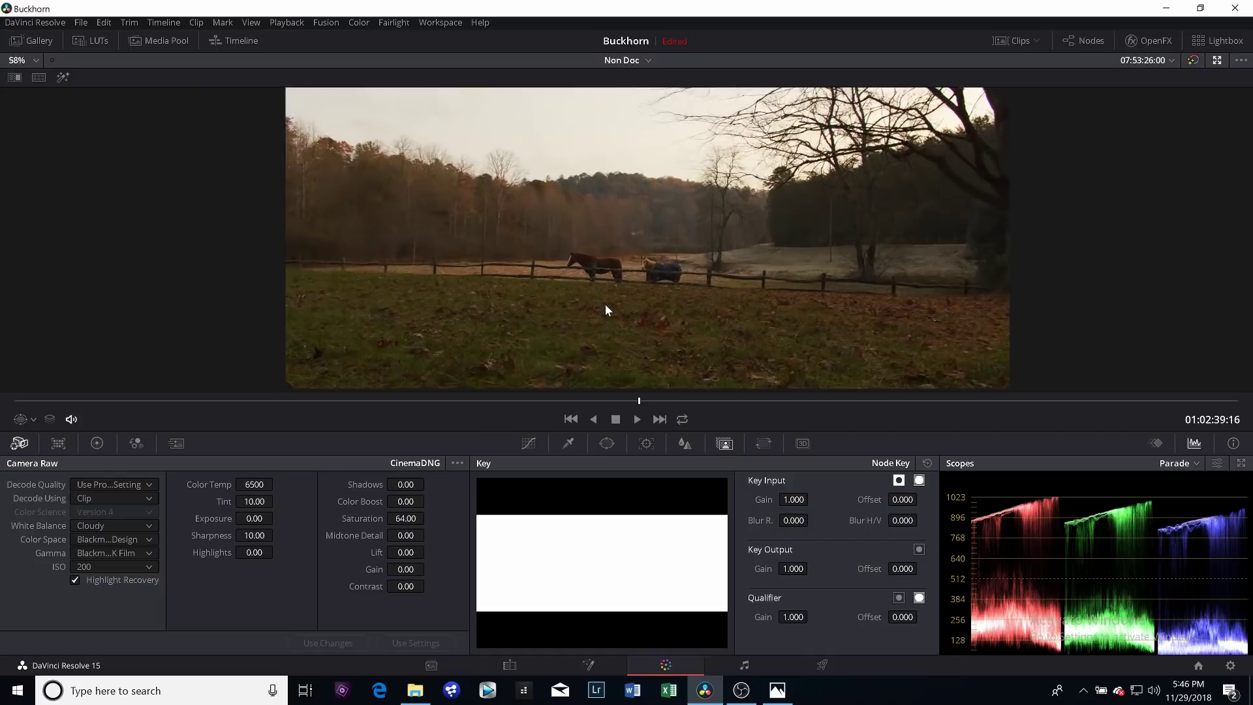
{"action": "scroll", "coordinate": [606, 310], "scroll_direction": "down", "scroll_amount": 4}
{"action": "scroll", "coordinate": [604, 314], "scroll_direction": "up", "scroll_amount": 3}
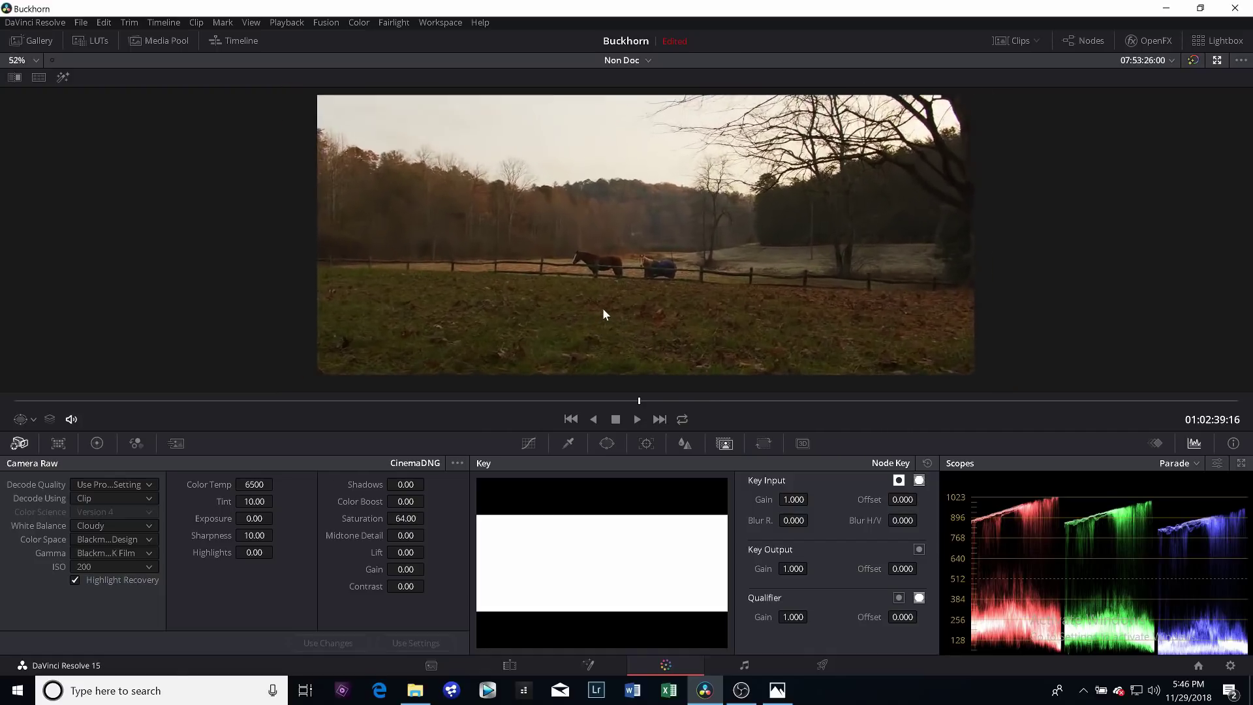
{"action": "scroll", "coordinate": [604, 315], "scroll_direction": "up", "scroll_amount": 1}
{"action": "scroll", "coordinate": [604, 314], "scroll_direction": "down", "scroll_amount": 2}
{"action": "scroll", "coordinate": [604, 315], "scroll_direction": "up", "scroll_amount": 2}
{"action": "scroll", "coordinate": [604, 315], "scroll_direction": "down", "scroll_amount": 2}
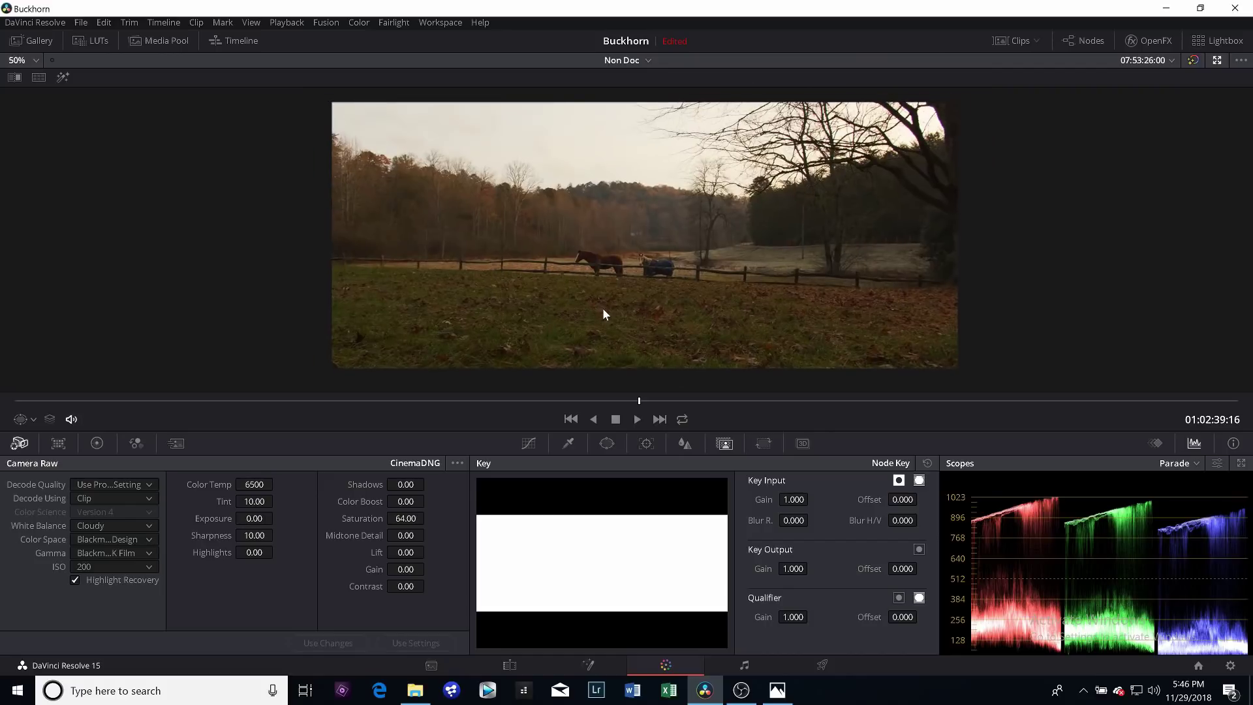
{"action": "scroll", "coordinate": [604, 315], "scroll_direction": "up", "scroll_amount": 1}
- Set RAW Saturation to exactly 70 and drop Shadows to -12
{"action": "left_click_drag", "start_coordinate": [401, 518], "coordinate": [577, 530]}
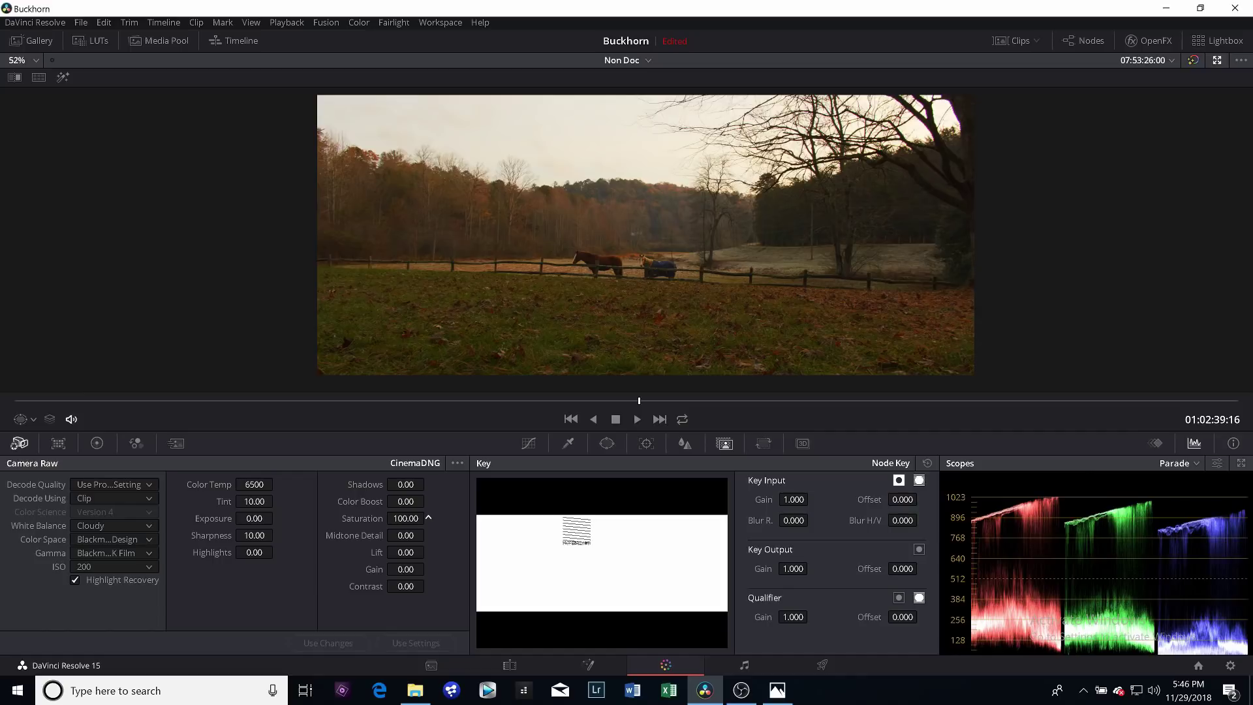
{"action": "left_click_drag", "start_coordinate": [577, 530], "coordinate": [538, 530]}
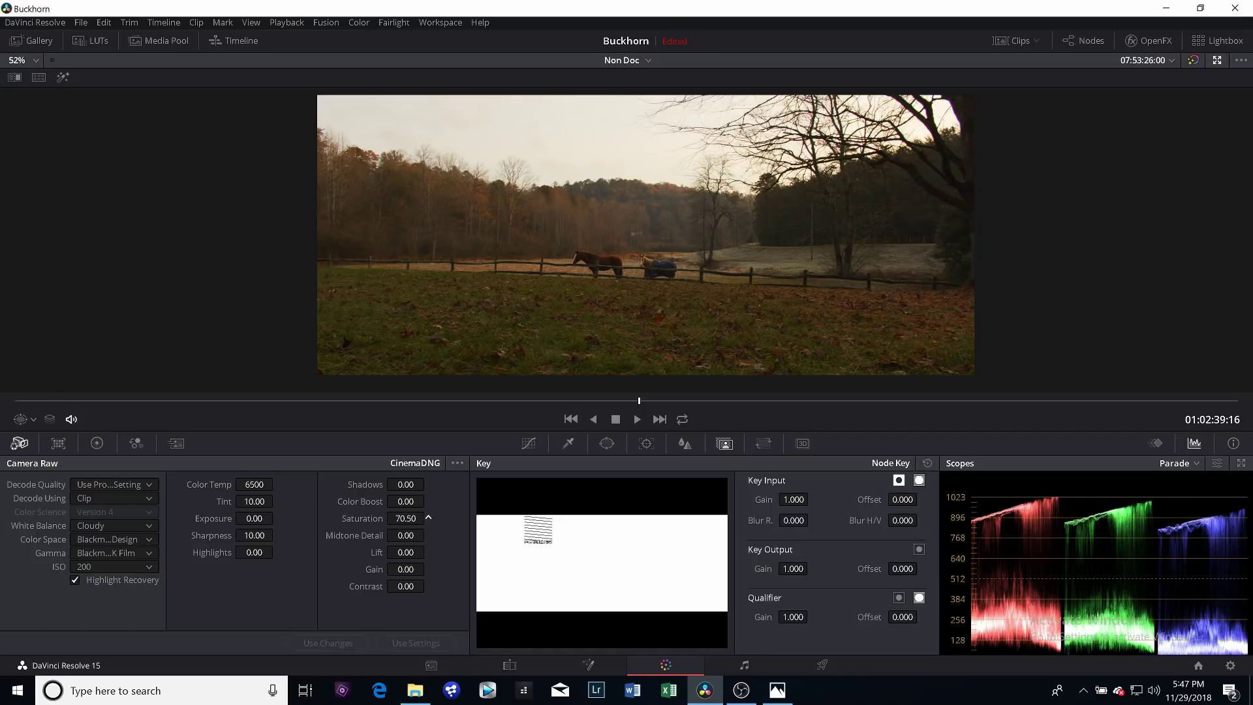
{"action": "left_click_drag", "start_coordinate": [538, 530], "coordinate": [537, 530]}
{"action": "left_click_drag", "start_coordinate": [405, 485], "coordinate": [346, 484]}
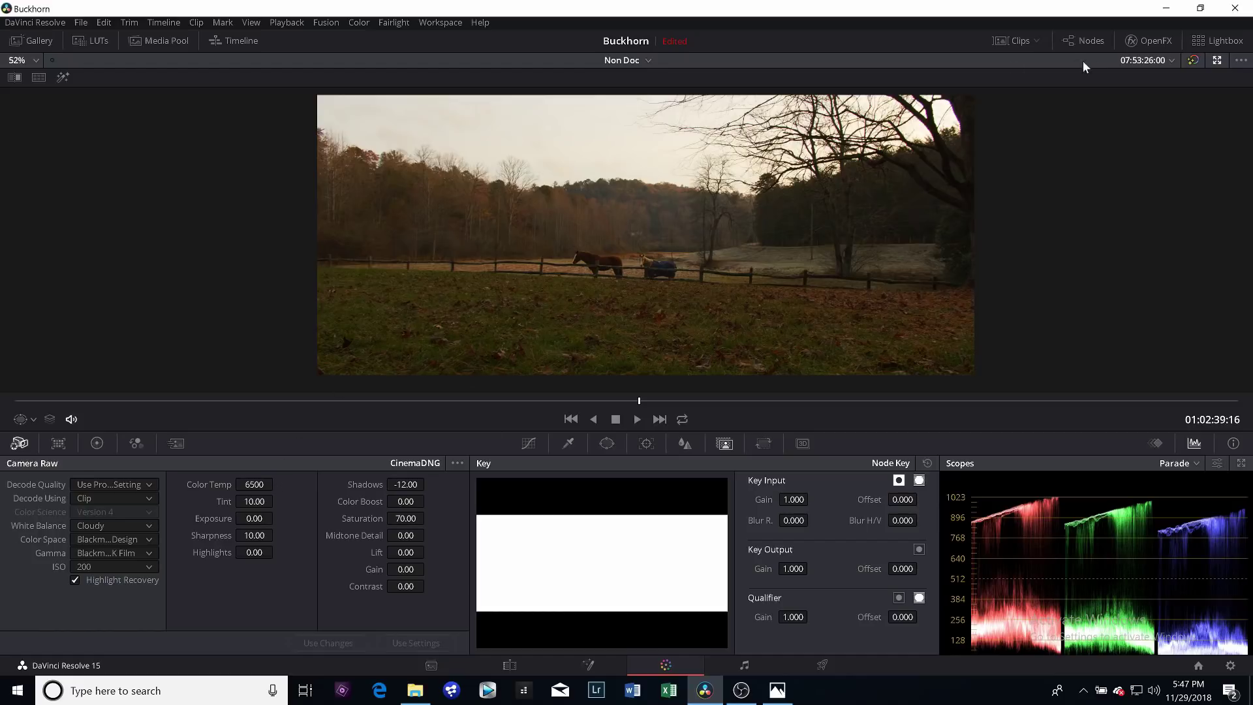
{"action": "left_click", "coordinate": [1194, 60]}
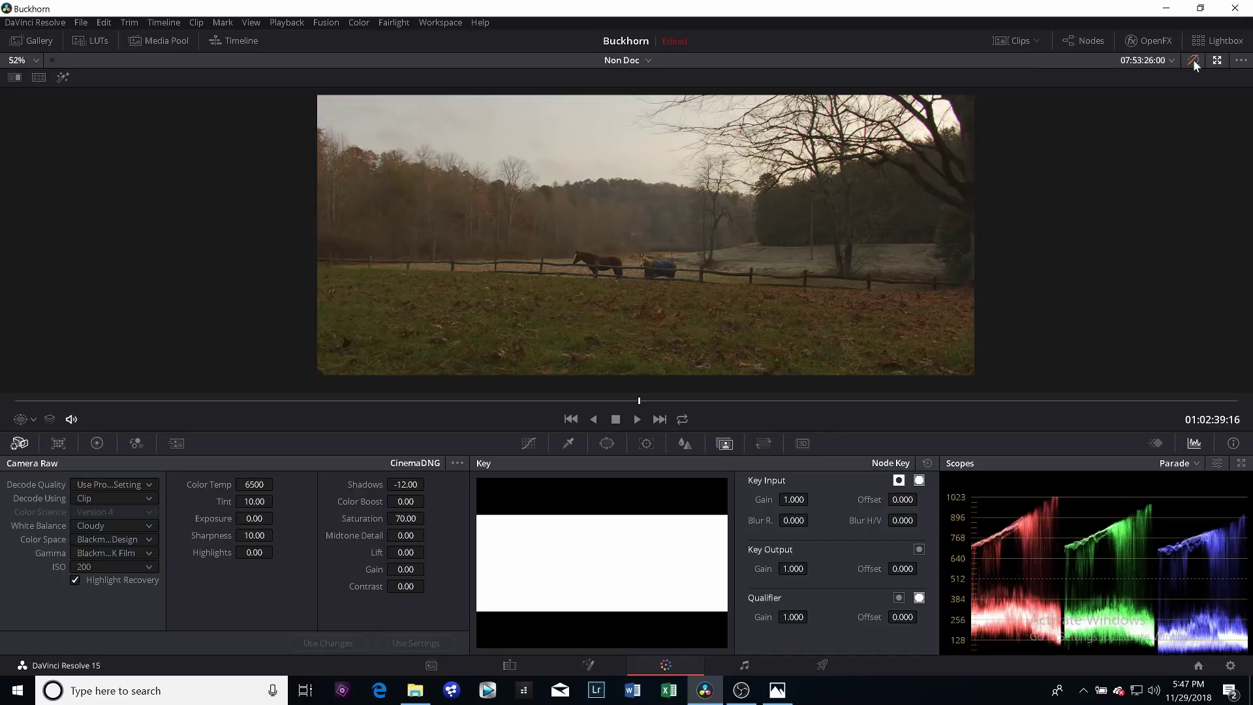
{"action": "left_click", "coordinate": [1193, 60]}
{"action": "left_click", "coordinate": [1193, 60]}
{"action": "left_click", "coordinate": [1193, 60]}
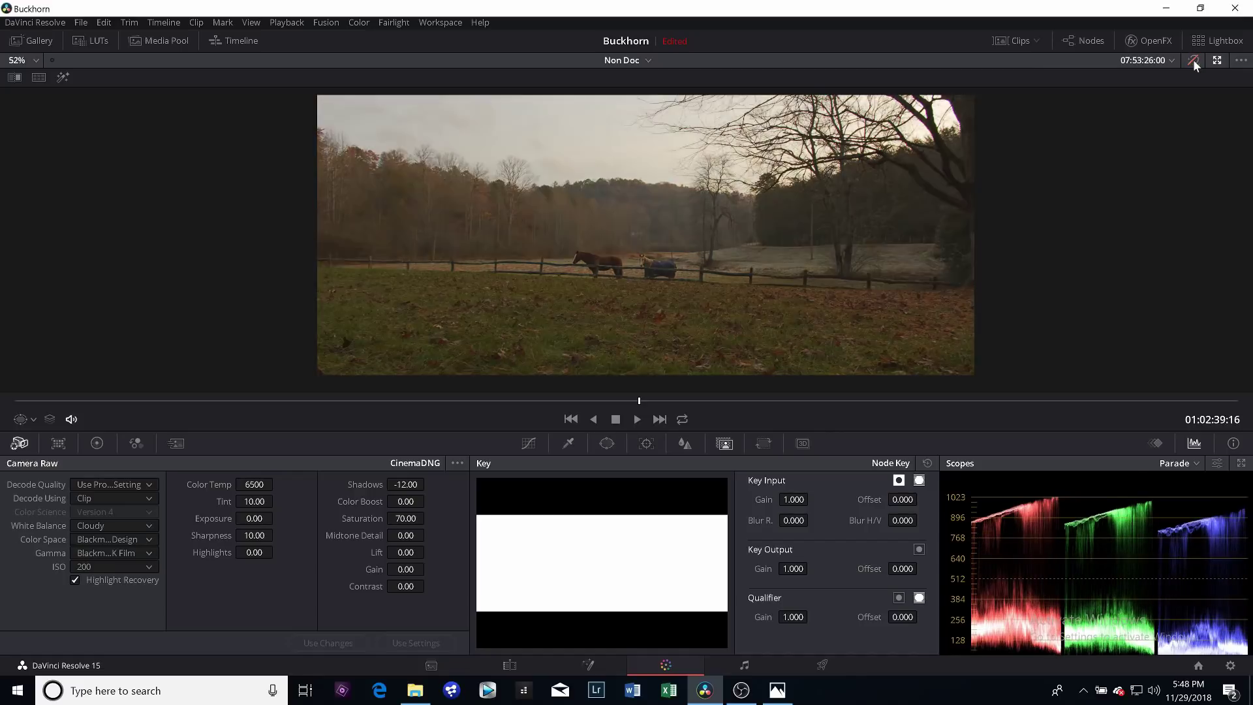
{"action": "left_click", "coordinate": [1194, 60]}
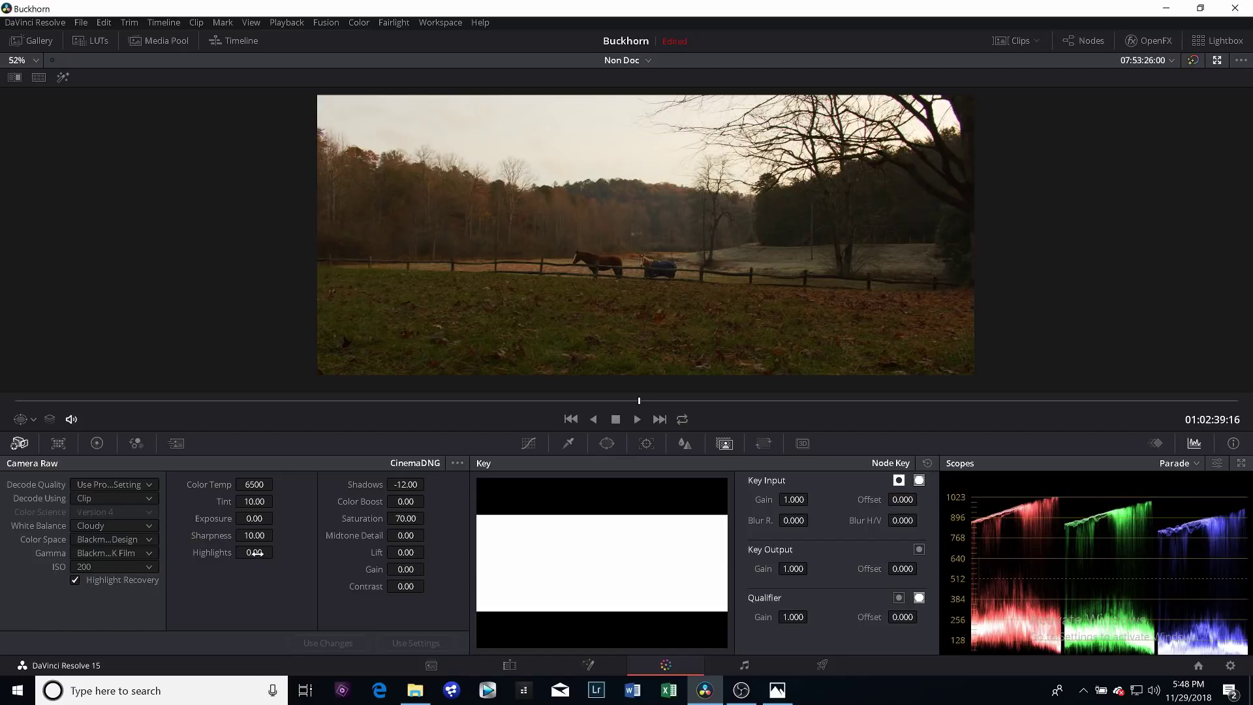
{"action": "left_click_drag", "start_coordinate": [255, 552], "coordinate": [277, 552]}
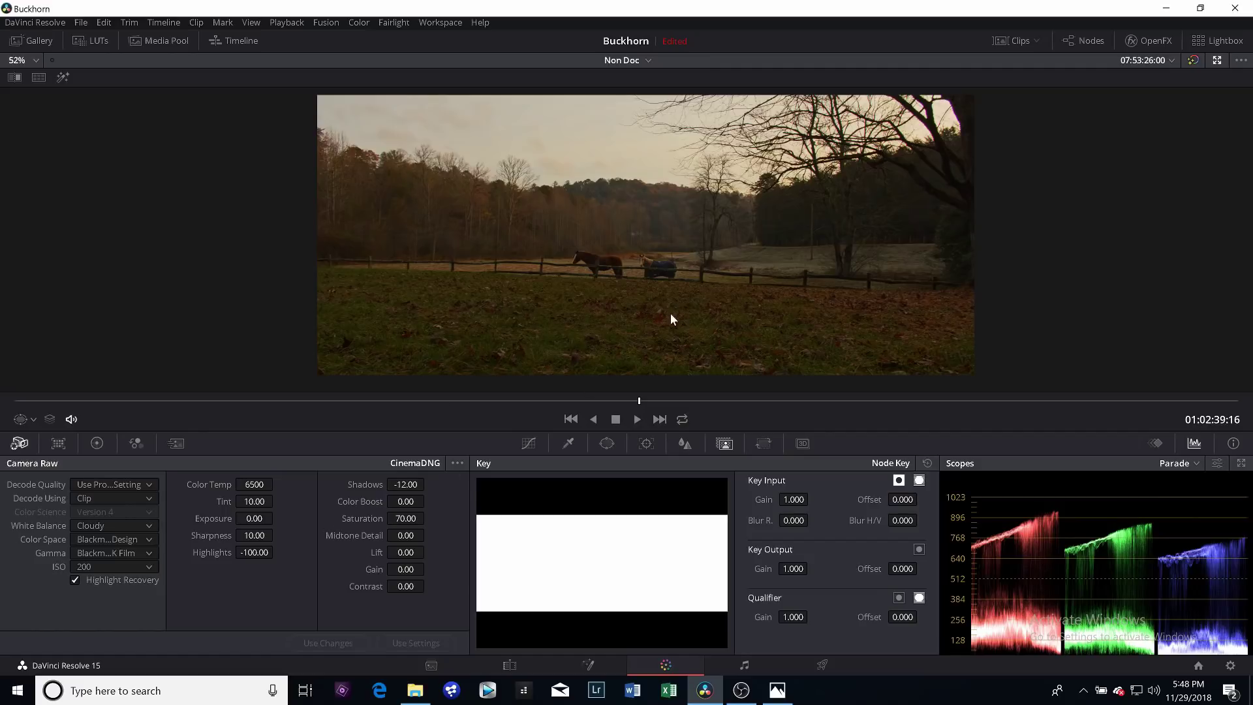
{"action": "double_click", "coordinate": [210, 552]}
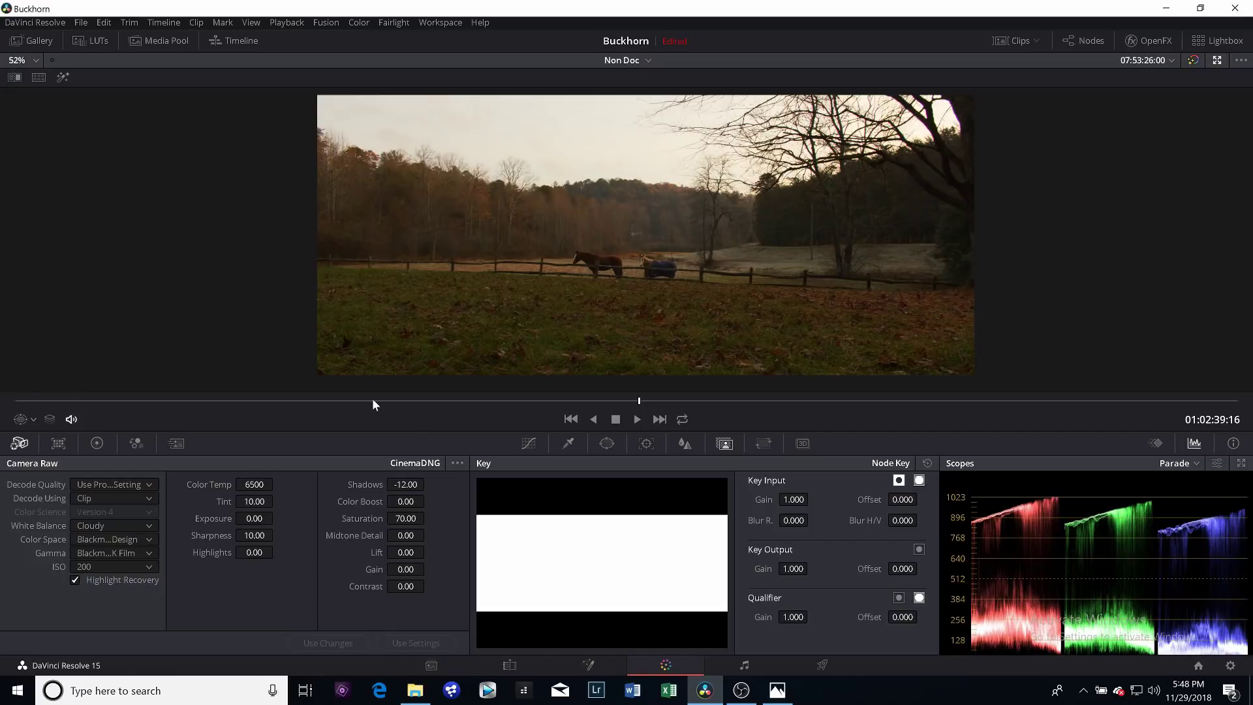
- Enter 10 for RAW Contrast, then scrub it up to 23.50
{"action": "type", "text": "10"}
{"action": "key", "text": "Return"}
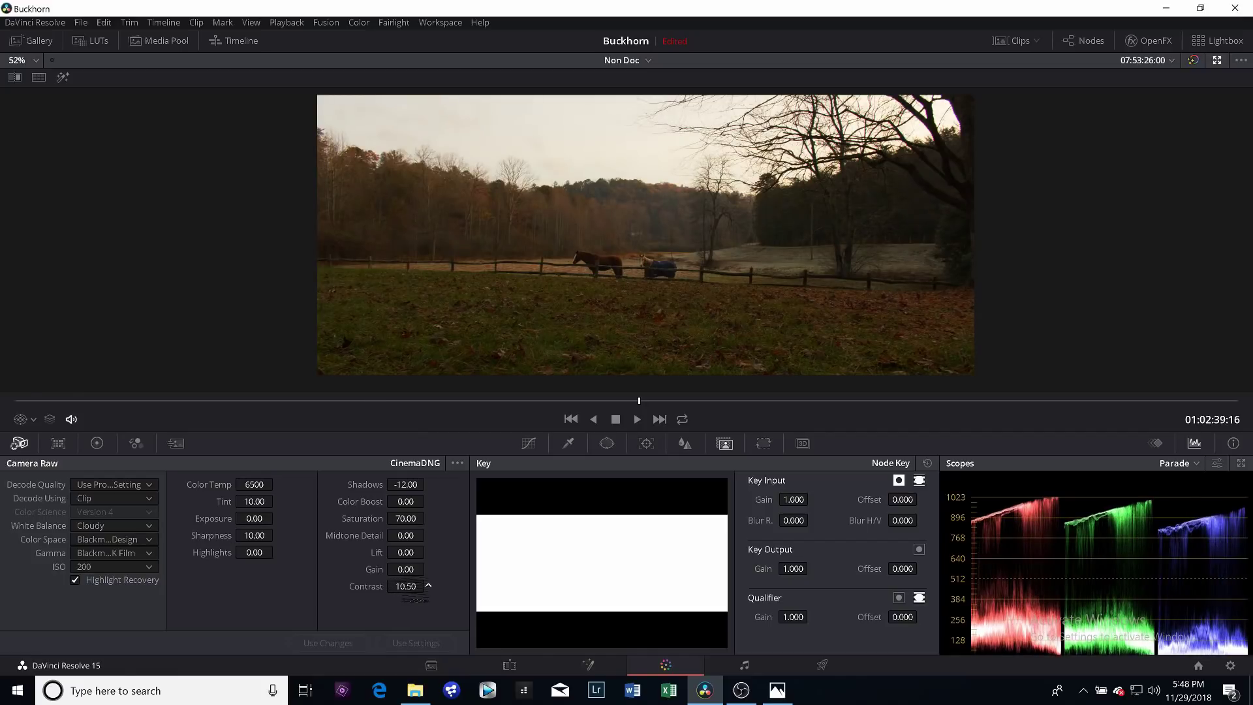
{"action": "left_click_drag", "start_coordinate": [429, 585], "coordinate": [428, 585]}
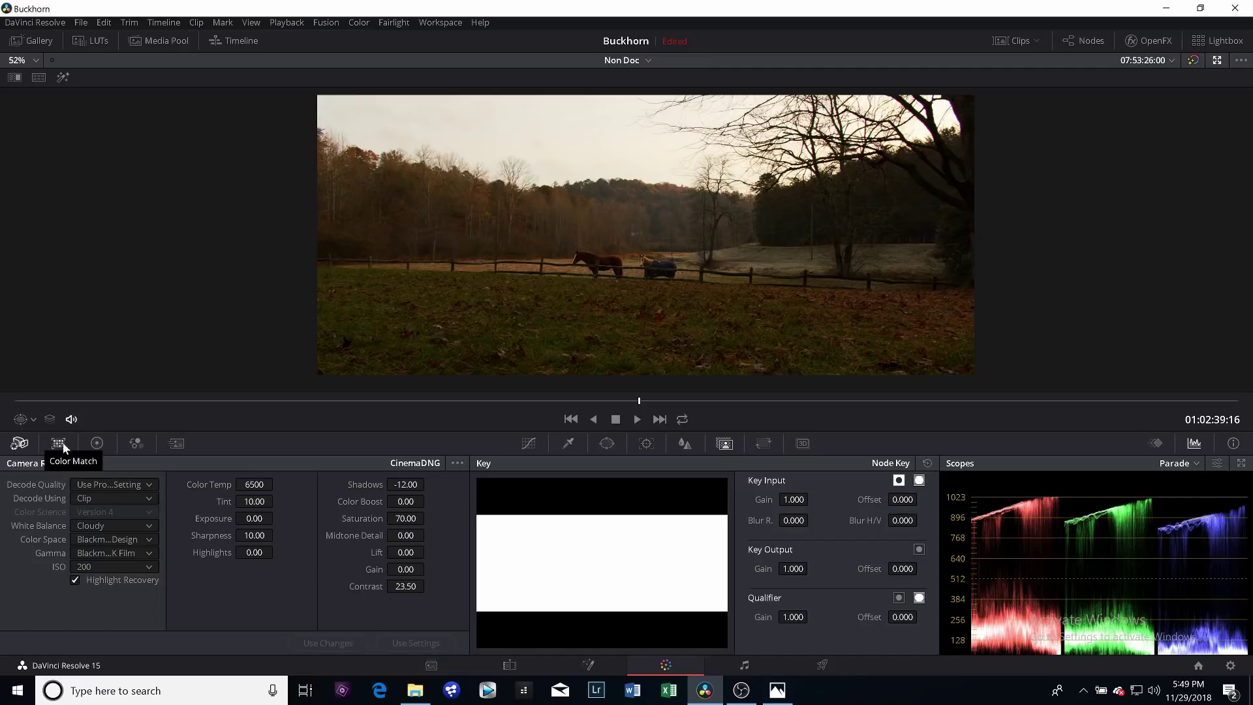
- Show the primary colour wheels, label node 02 'sky', and switch to the Enhanced Viewer
{"action": "left_click", "coordinate": [96, 443]}
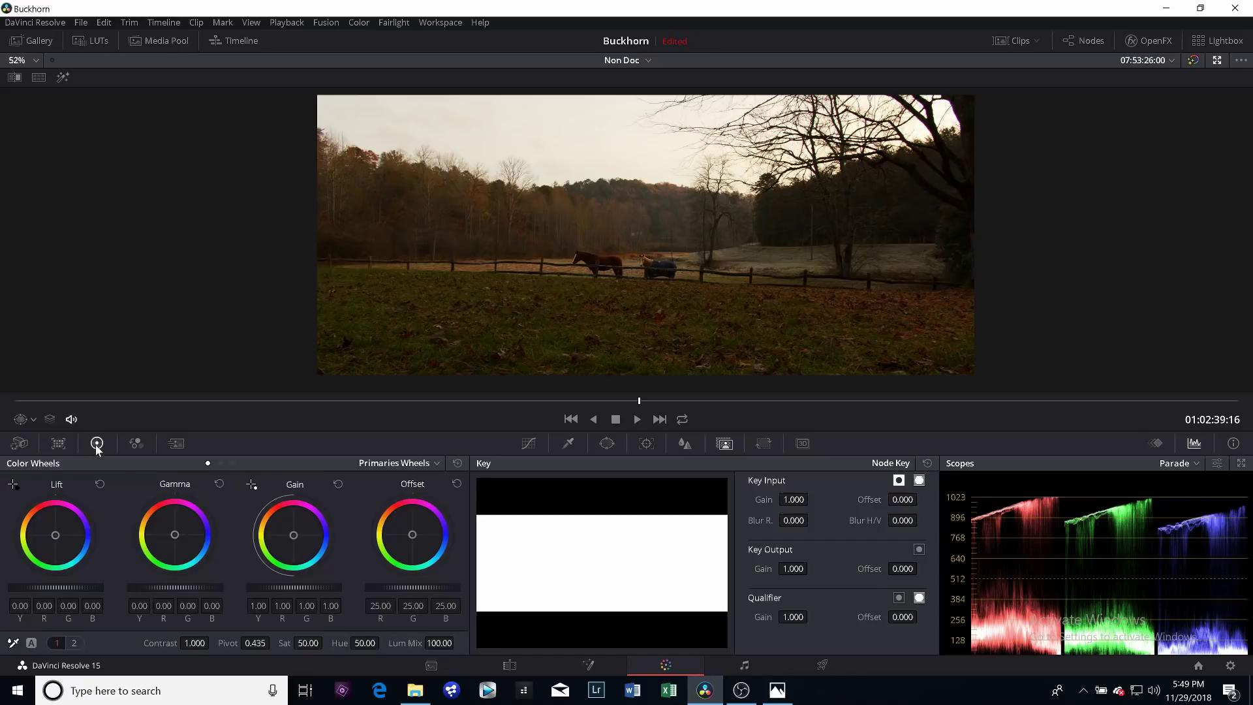
{"action": "scroll", "coordinate": [388, 157], "scroll_direction": "down", "scroll_amount": 1}
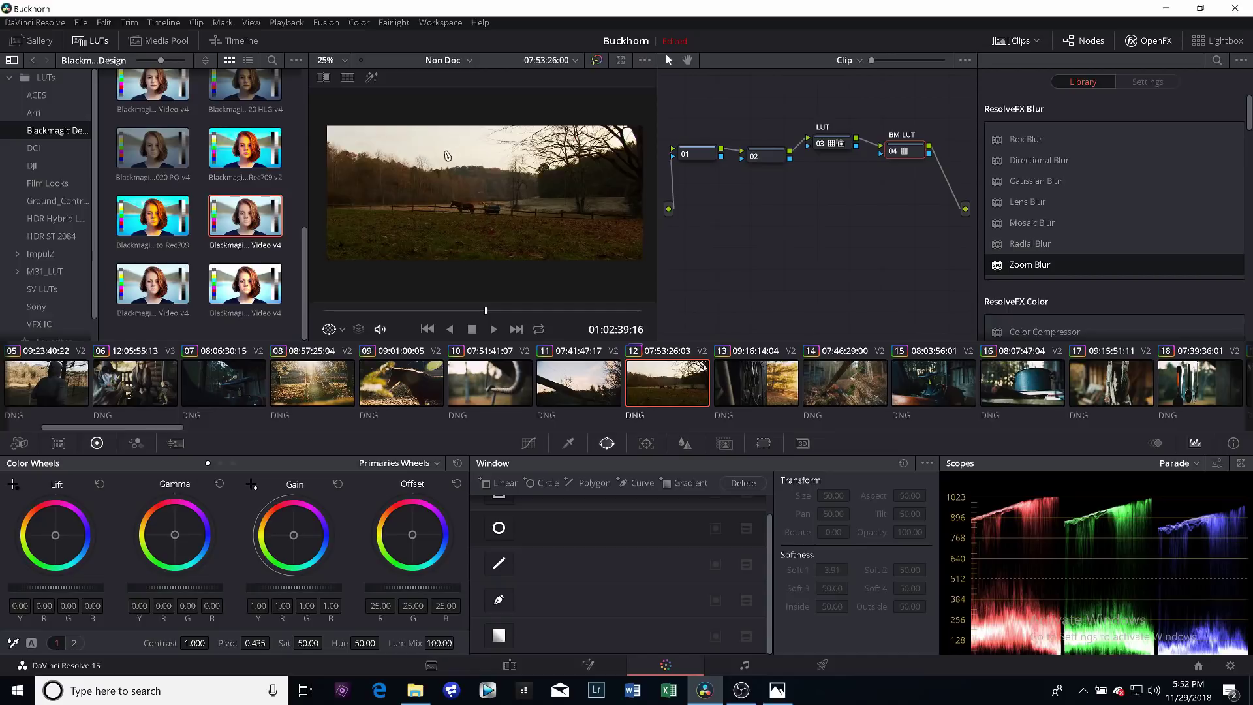
{"action": "right_click", "coordinate": [768, 160]}
{"action": "left_click", "coordinate": [785, 180]}
{"action": "type", "text": "sky"}
{"action": "left_click", "coordinate": [503, 604]}
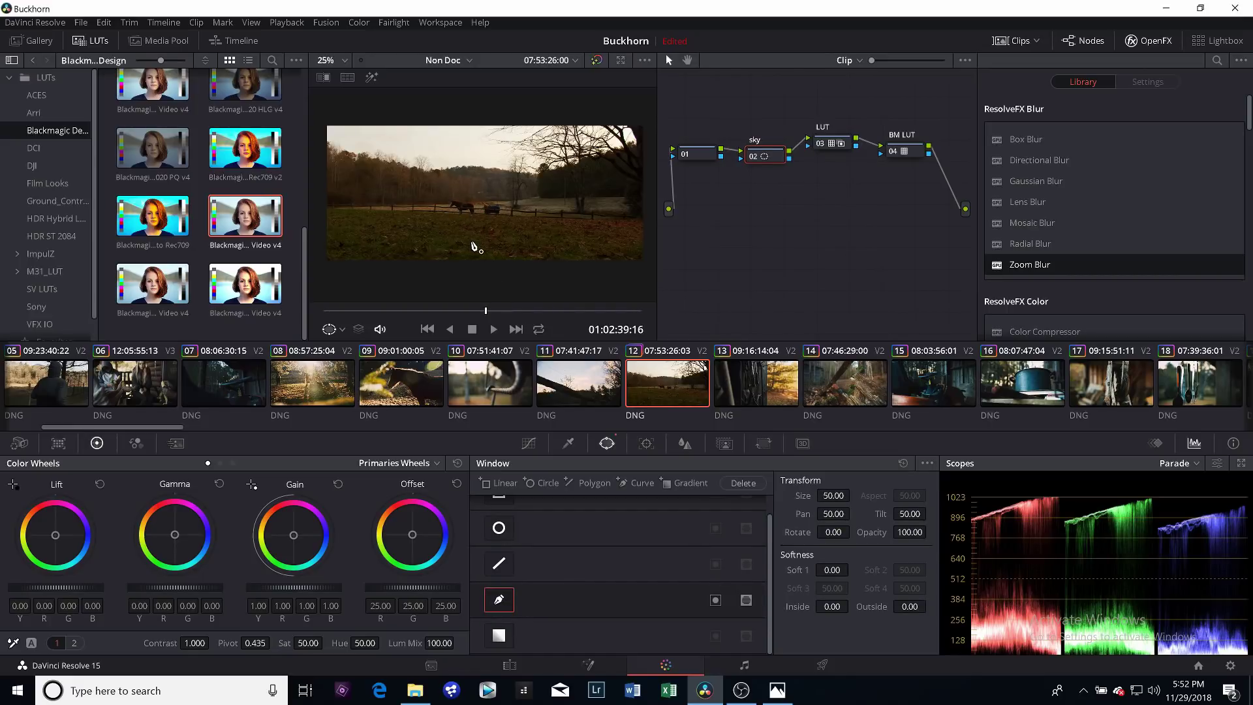
{"action": "key", "text": "alt+f"}
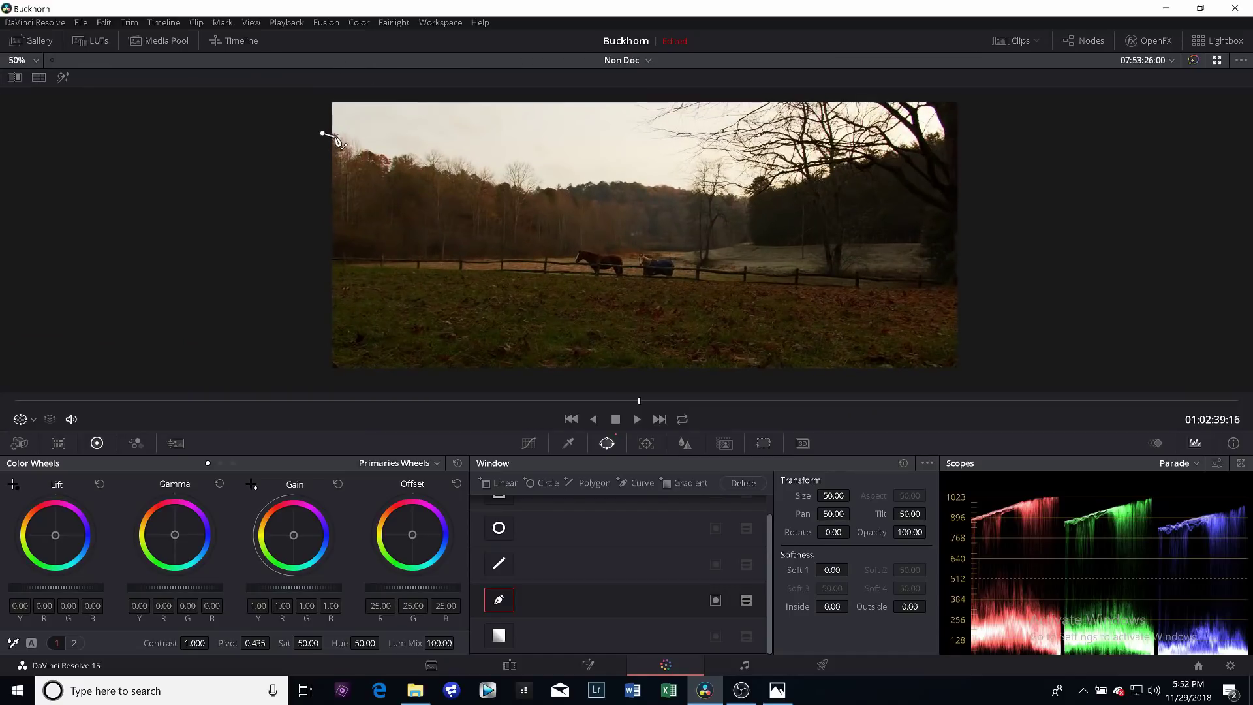
- Trace the curve window along the treeline from the left edge across the middle
{"action": "left_click", "coordinate": [322, 133]}
{"action": "left_click", "coordinate": [346, 151]}
{"action": "left_click", "coordinate": [362, 151]}
{"action": "left_click", "coordinate": [377, 156]}
{"action": "left_click", "coordinate": [389, 159]}
{"action": "left_click", "coordinate": [408, 155]}
{"action": "left_click", "coordinate": [418, 164]}
{"action": "left_click", "coordinate": [433, 164]}
{"action": "left_click", "coordinate": [448, 170]}
{"action": "left_click", "coordinate": [466, 170]}
{"action": "left_click", "coordinate": [484, 178]}
{"action": "left_click", "coordinate": [501, 186]}
{"action": "left_click", "coordinate": [508, 185]}
{"action": "left_click", "coordinate": [520, 189]}
{"action": "left_click", "coordinate": [541, 189]}
{"action": "left_click", "coordinate": [577, 184]}
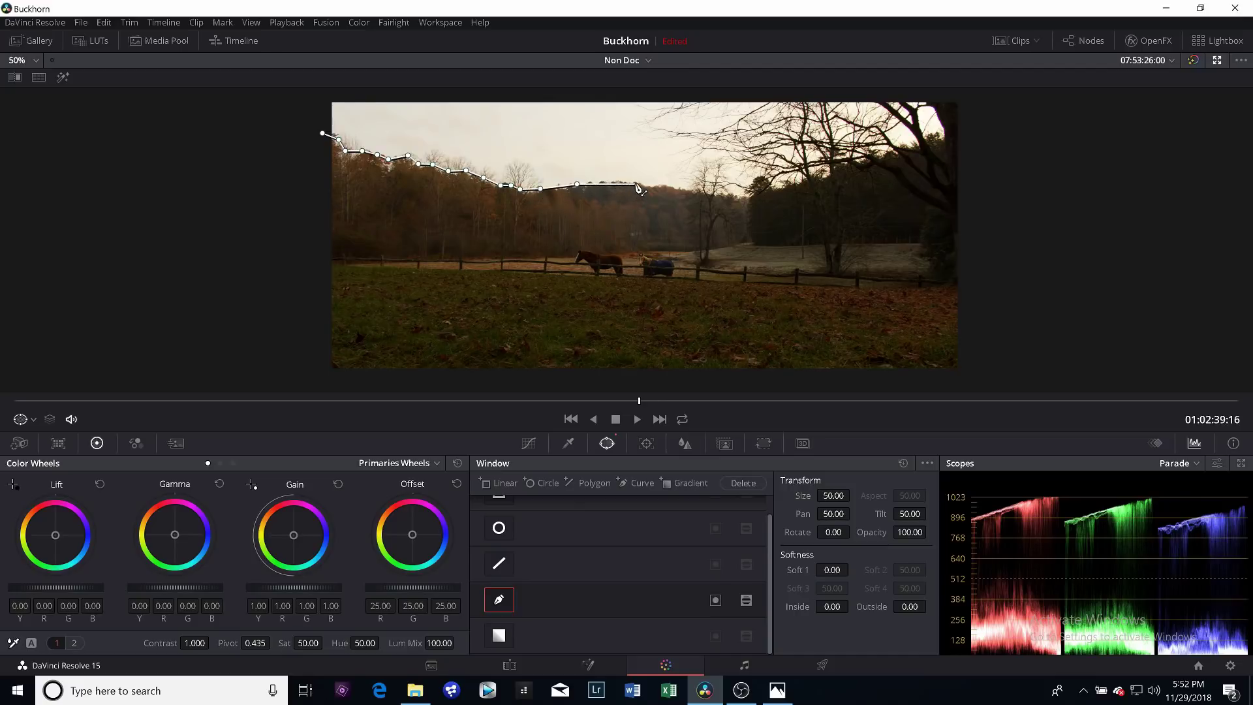
{"action": "left_click", "coordinate": [637, 182]}
{"action": "left_click", "coordinate": [662, 187]}
{"action": "left_click", "coordinate": [705, 193]}
- Continue the outline around the tall trees and right treeline, over the sky, and close it
{"action": "left_click", "coordinate": [734, 195]}
{"action": "left_click", "coordinate": [755, 193]}
{"action": "left_click", "coordinate": [755, 180]}
{"action": "left_click", "coordinate": [765, 177]}
{"action": "left_click", "coordinate": [778, 188]}
{"action": "left_click", "coordinate": [794, 182]}
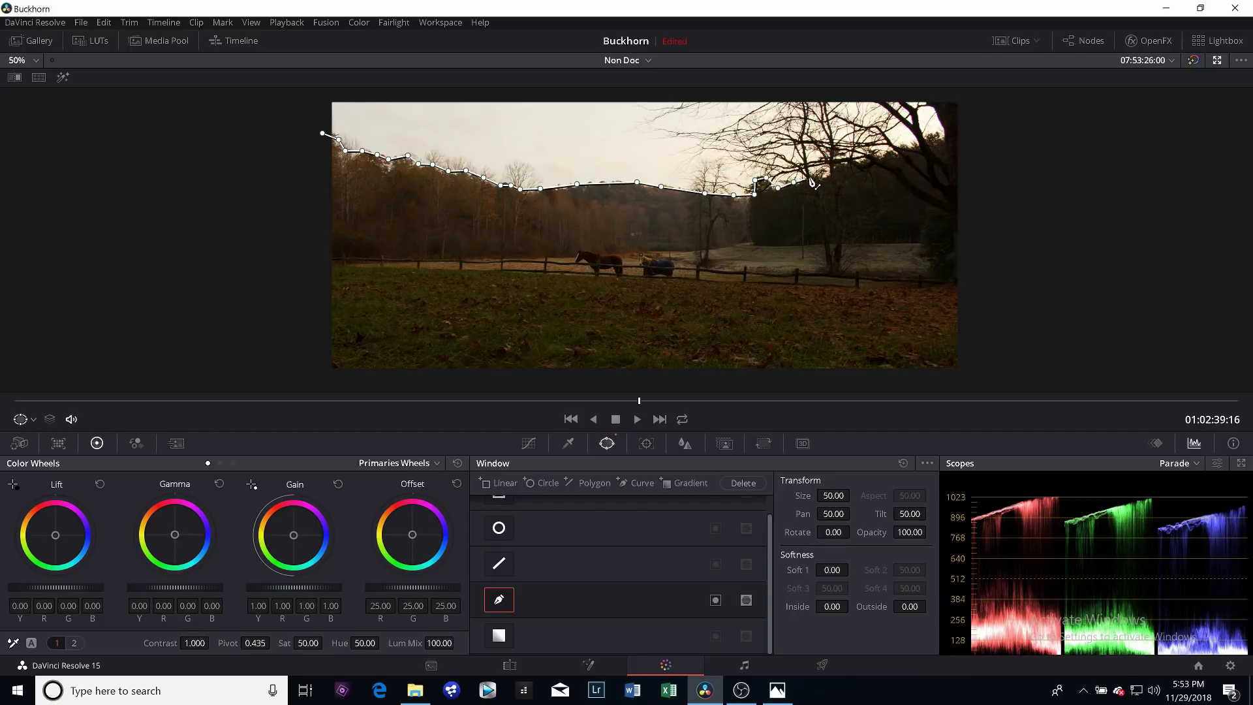
{"action": "left_click", "coordinate": [816, 175]}
{"action": "left_click", "coordinate": [836, 172]}
{"action": "left_click", "coordinate": [857, 163]}
{"action": "left_click", "coordinate": [891, 154]}
{"action": "left_click", "coordinate": [917, 141]}
{"action": "left_click", "coordinate": [953, 134]}
{"action": "left_click", "coordinate": [977, 120]}
{"action": "left_click", "coordinate": [965, 95]}
{"action": "left_click", "coordinate": [316, 94]}
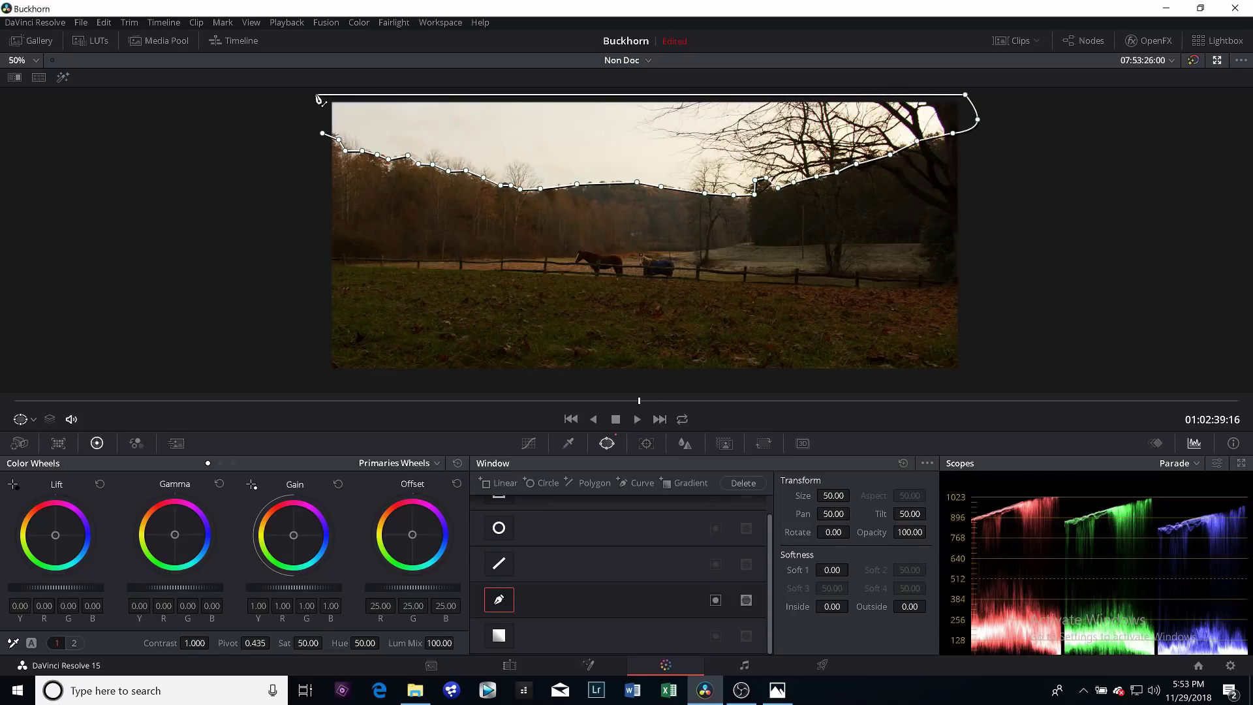
{"action": "left_click", "coordinate": [322, 135]}
- Darken the sky's Gain master wheel to 0.50 and turn the viewer overlay Off
{"action": "left_click_drag", "start_coordinate": [315, 590], "coordinate": [5, 551]}
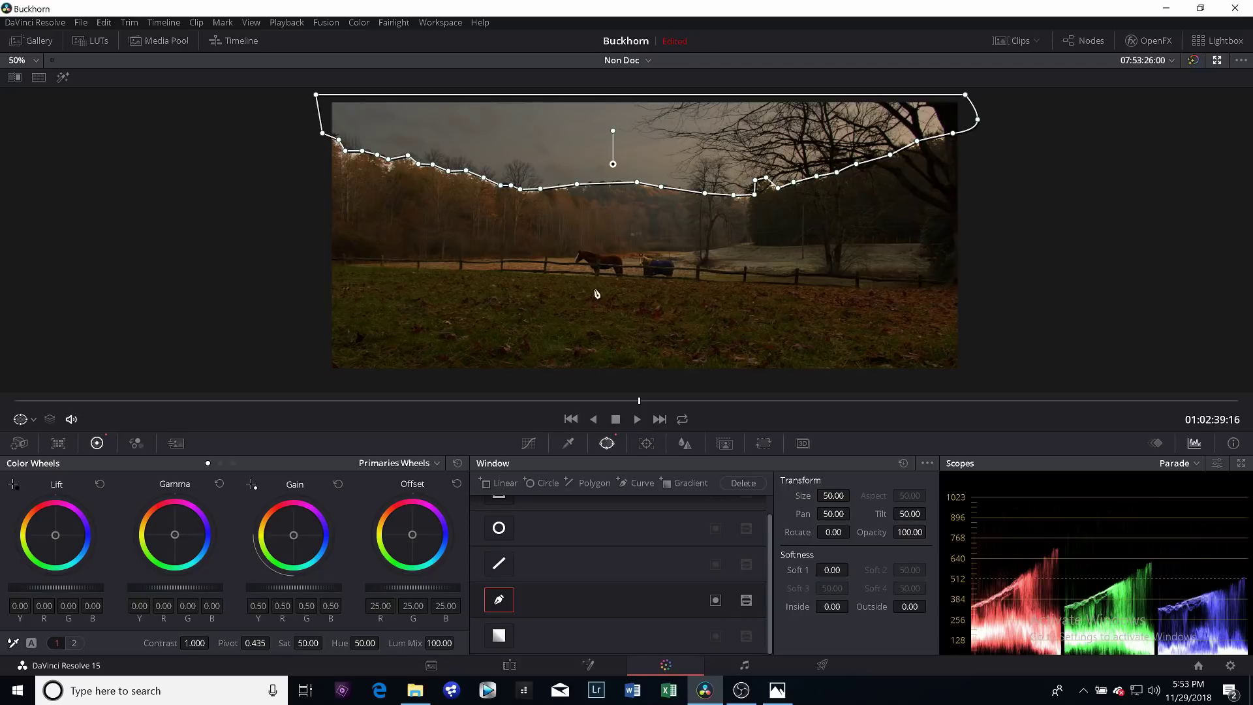
{"action": "left_click", "coordinate": [33, 420]}
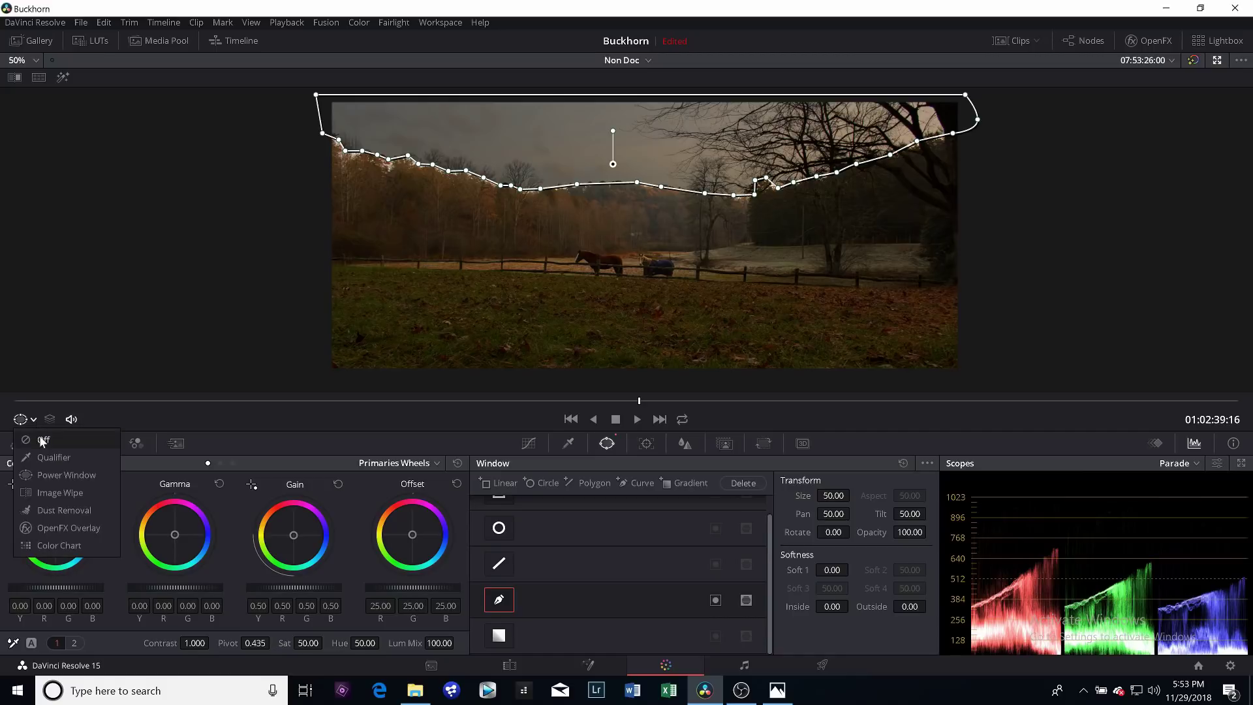
{"action": "left_click", "coordinate": [40, 441]}
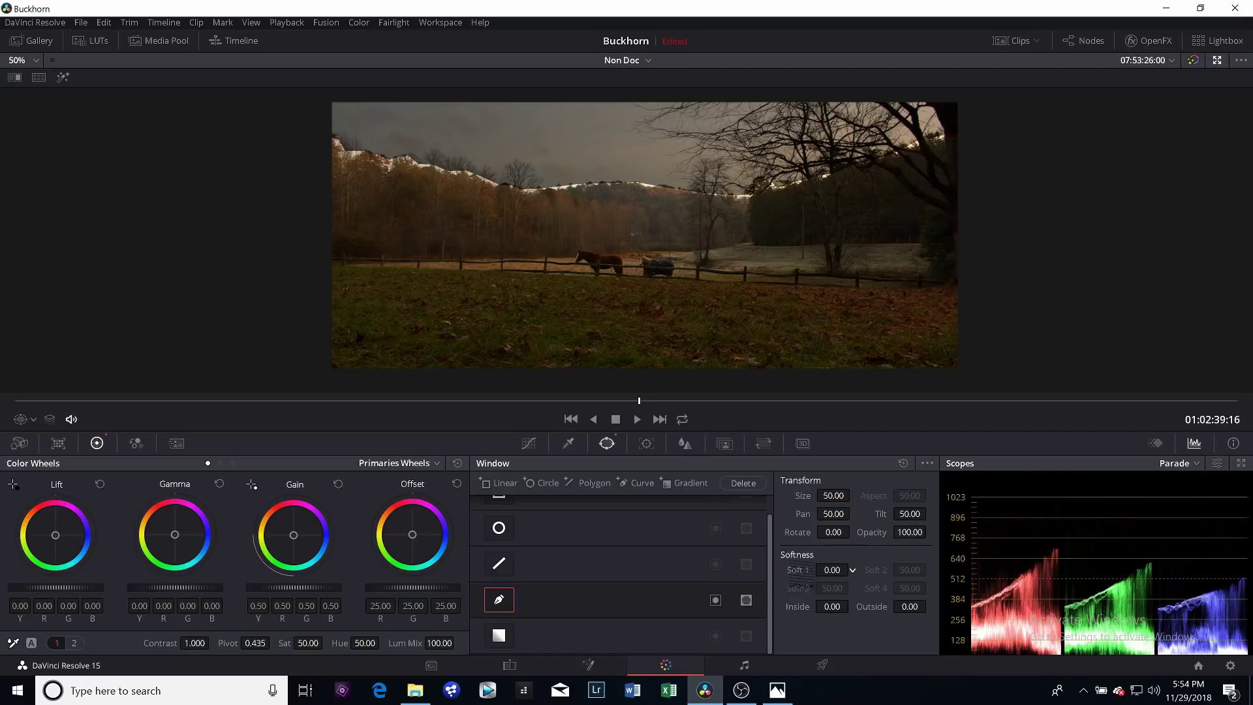
- Feather the sky window edges to Soft 1 9.28 and Outside 3.28
{"action": "left_click_drag", "start_coordinate": [800, 579], "coordinate": [916, 594]}
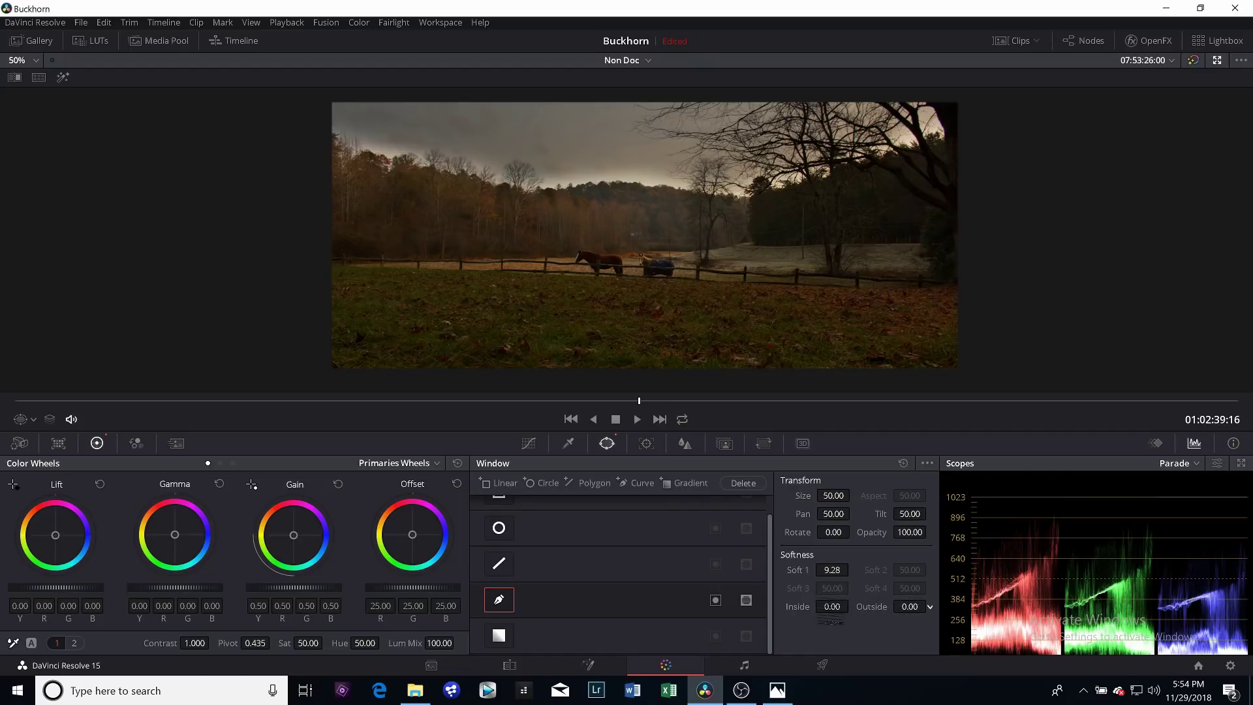
{"action": "left_click_drag", "start_coordinate": [882, 622], "coordinate": [847, 625]}
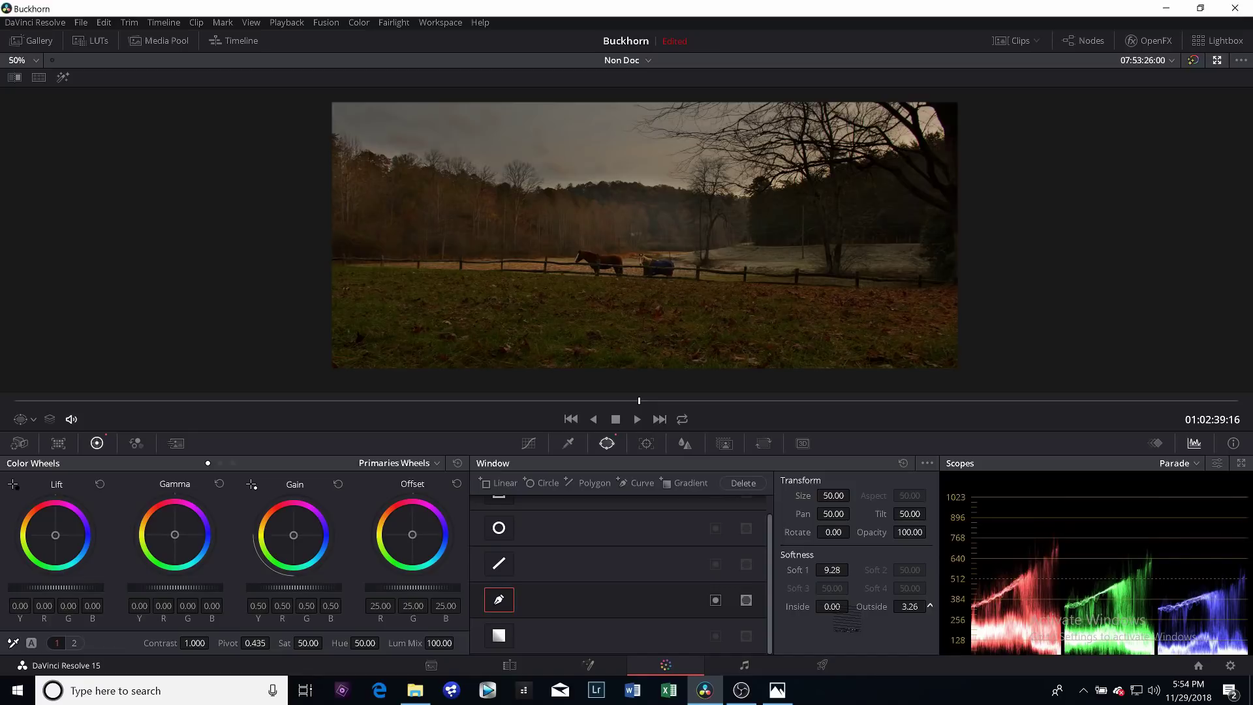
{"action": "left_click_drag", "start_coordinate": [930, 605], "coordinate": [909, 585]}
- Toggle Bypass Color Grades to compare the darkened sky with the original, then scrub back to the clip start
{"action": "left_click", "coordinate": [1193, 60]}
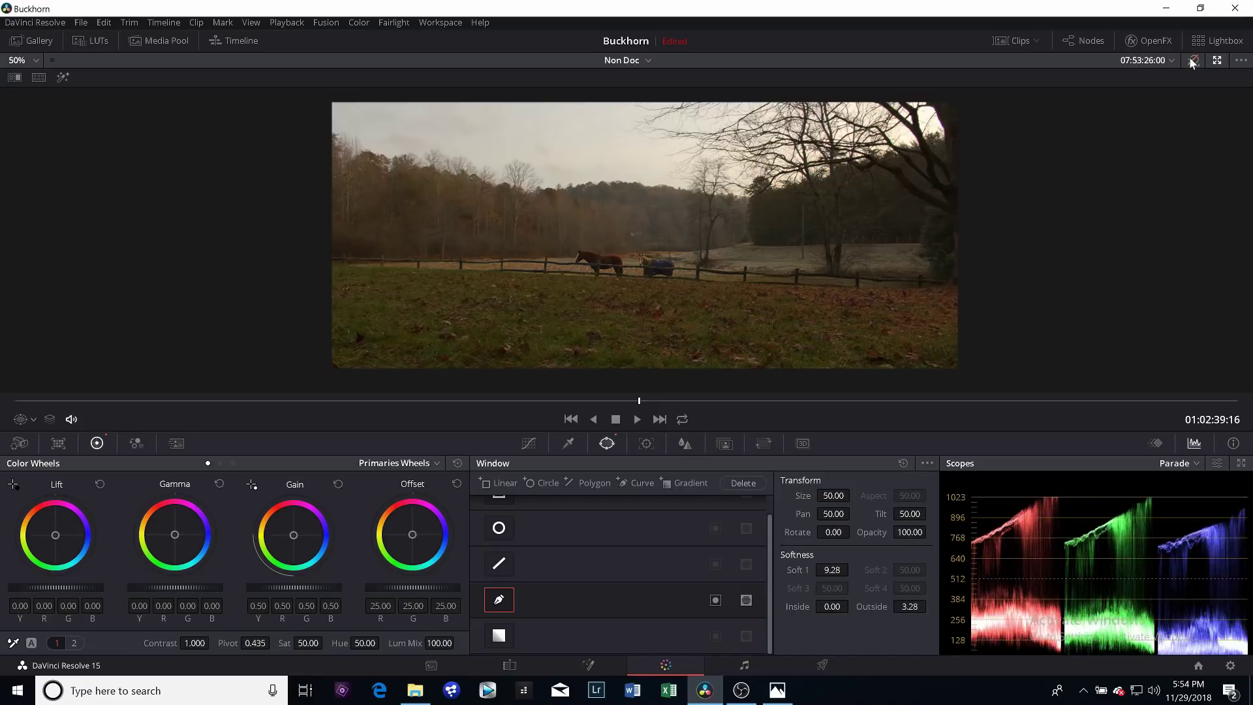
{"action": "left_click", "coordinate": [1194, 60]}
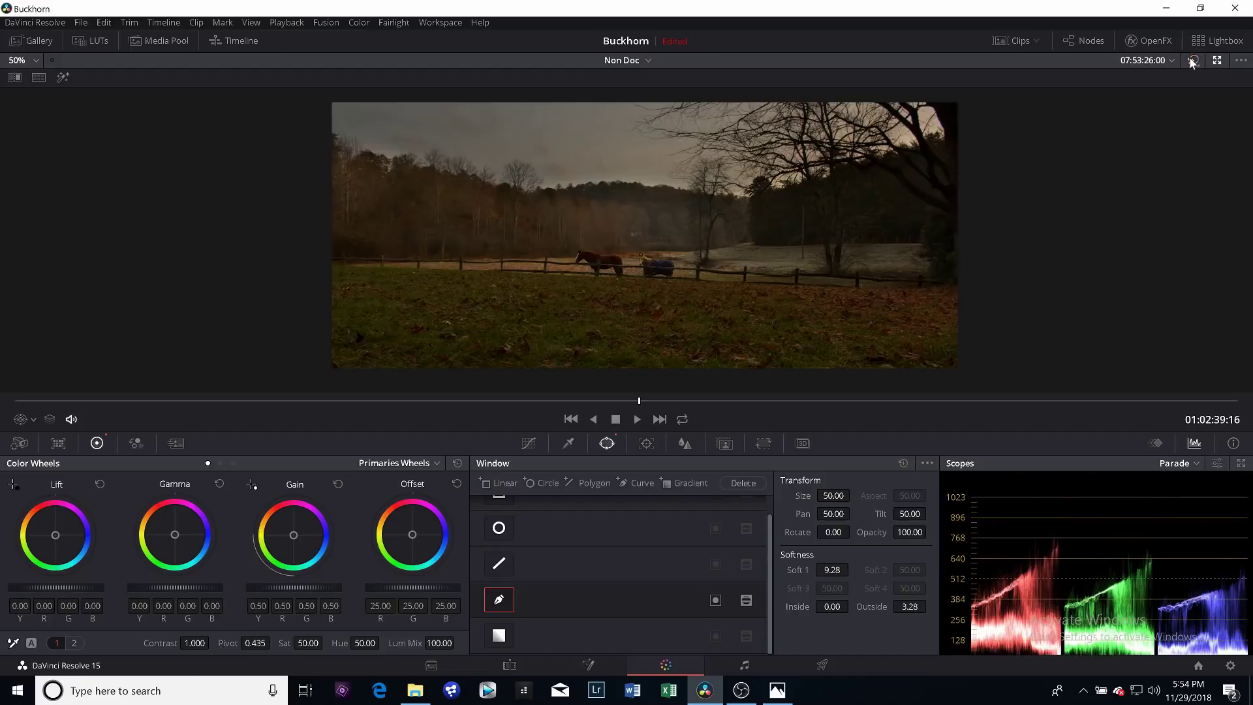
{"action": "left_click", "coordinate": [1193, 60]}
{"action": "left_click", "coordinate": [1194, 60]}
{"action": "left_click_drag", "start_coordinate": [342, 401], "coordinate": [15, 406]}
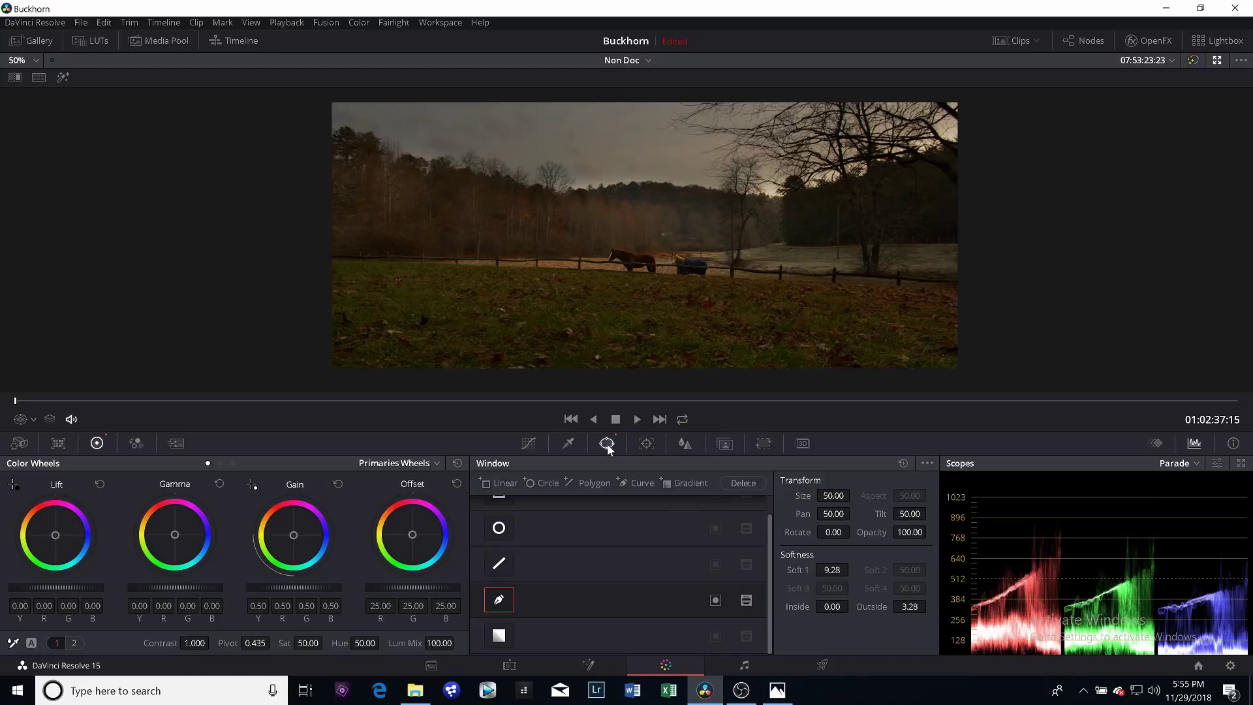
- Track the sky window forward and backward, pulling its top-right outline point beyond the frame
{"action": "left_click", "coordinate": [645, 444]}
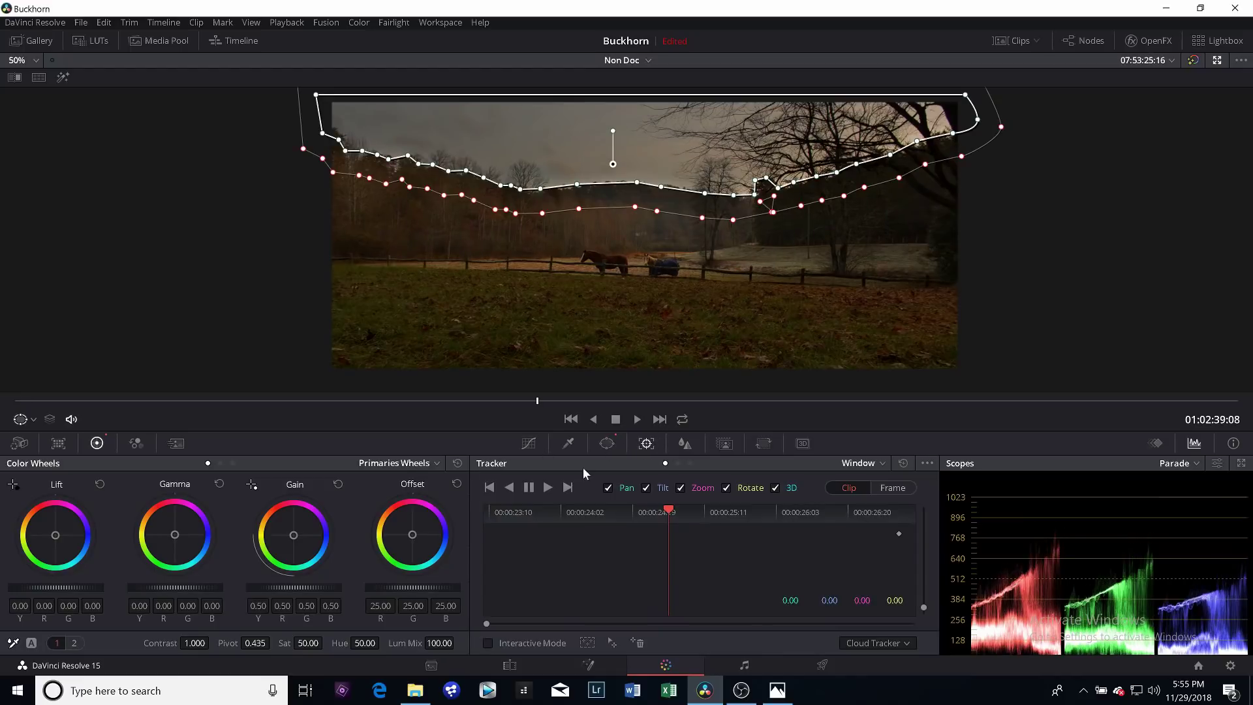
{"action": "left_click", "coordinate": [548, 488]}
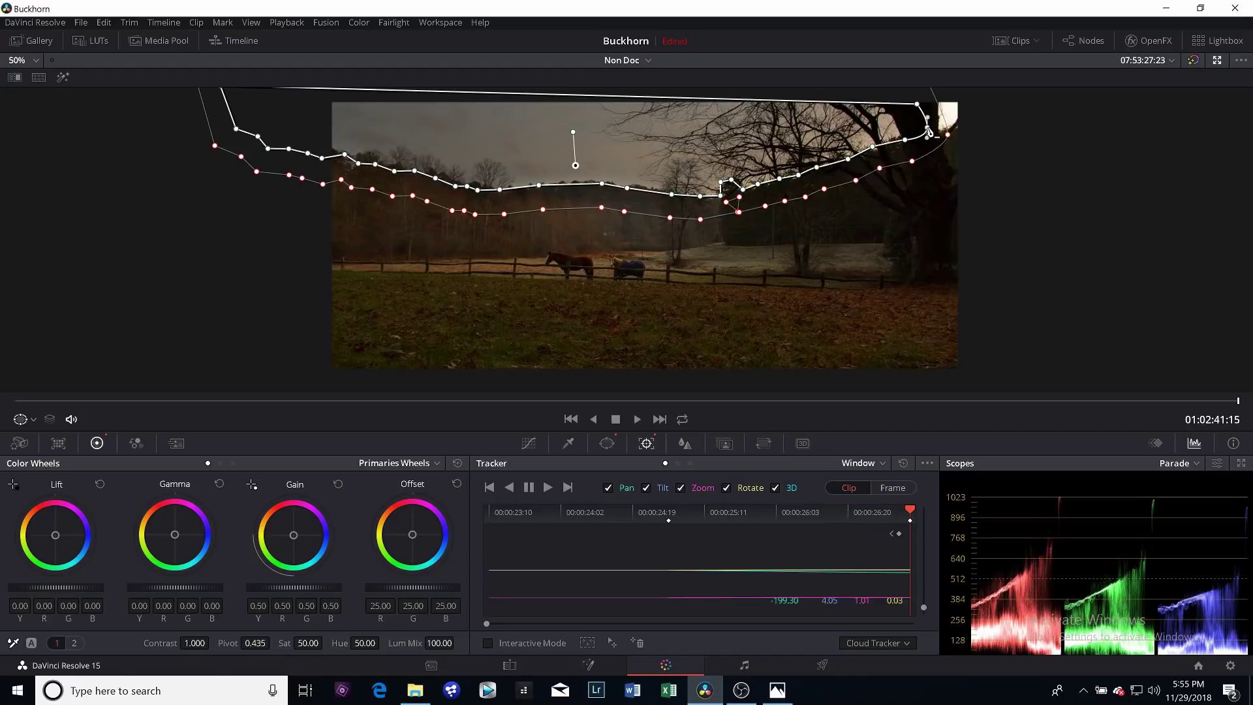
{"action": "left_click_drag", "start_coordinate": [928, 130], "coordinate": [957, 89]}
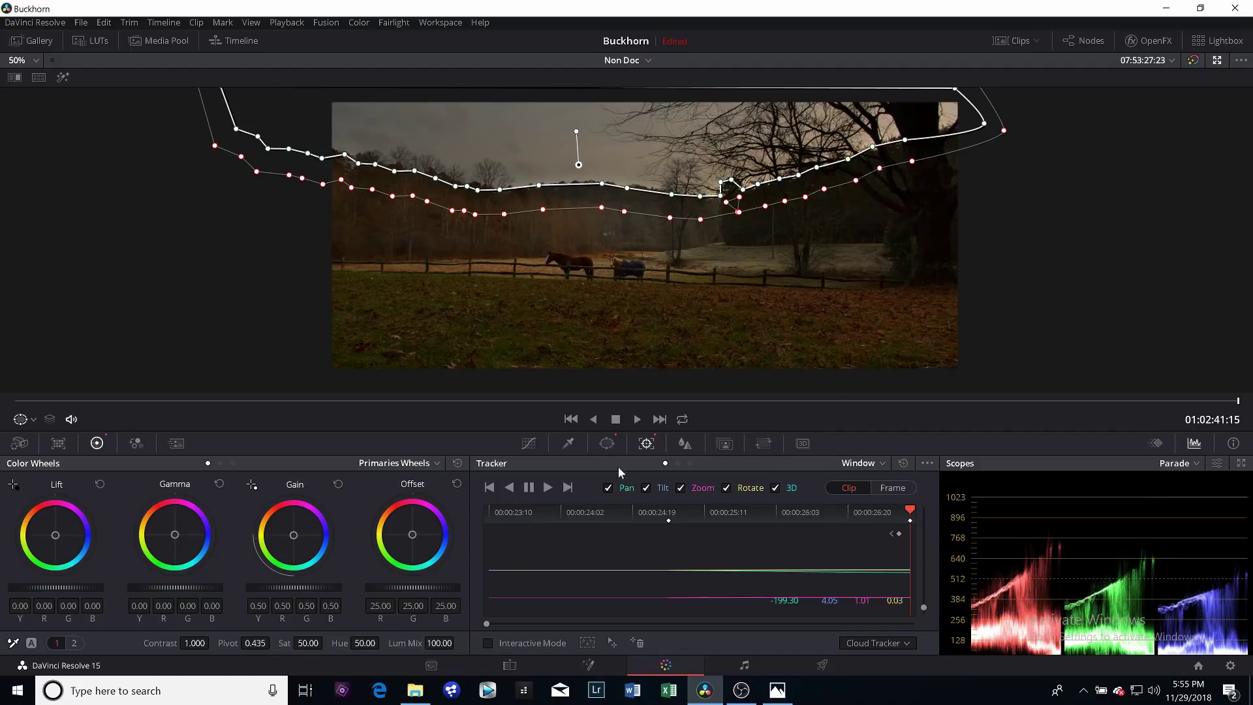
{"action": "left_click", "coordinate": [509, 488]}
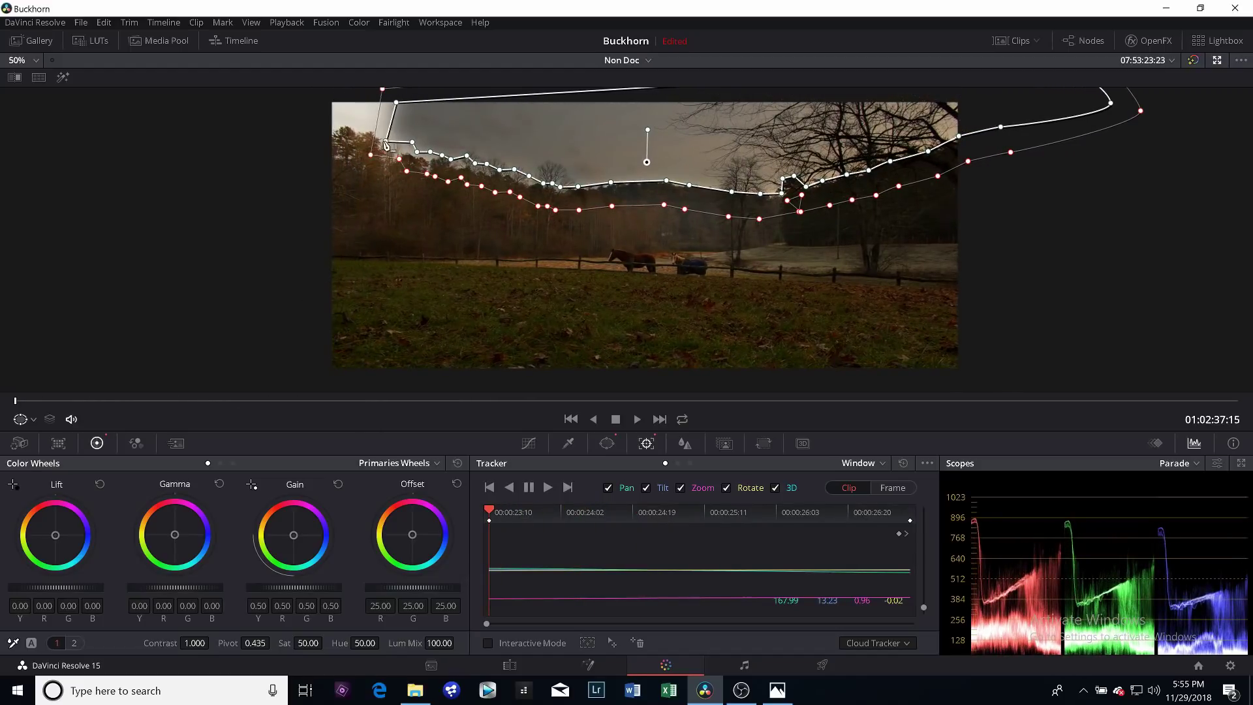
- Push the left and top-left outline points outside the frame and re-track the window forward to the clip end
{"action": "left_click_drag", "start_coordinate": [385, 145], "coordinate": [316, 133]}
{"action": "left_click_drag", "start_coordinate": [412, 143], "coordinate": [388, 151]}
{"action": "left_click_drag", "start_coordinate": [396, 102], "coordinate": [323, 95]}
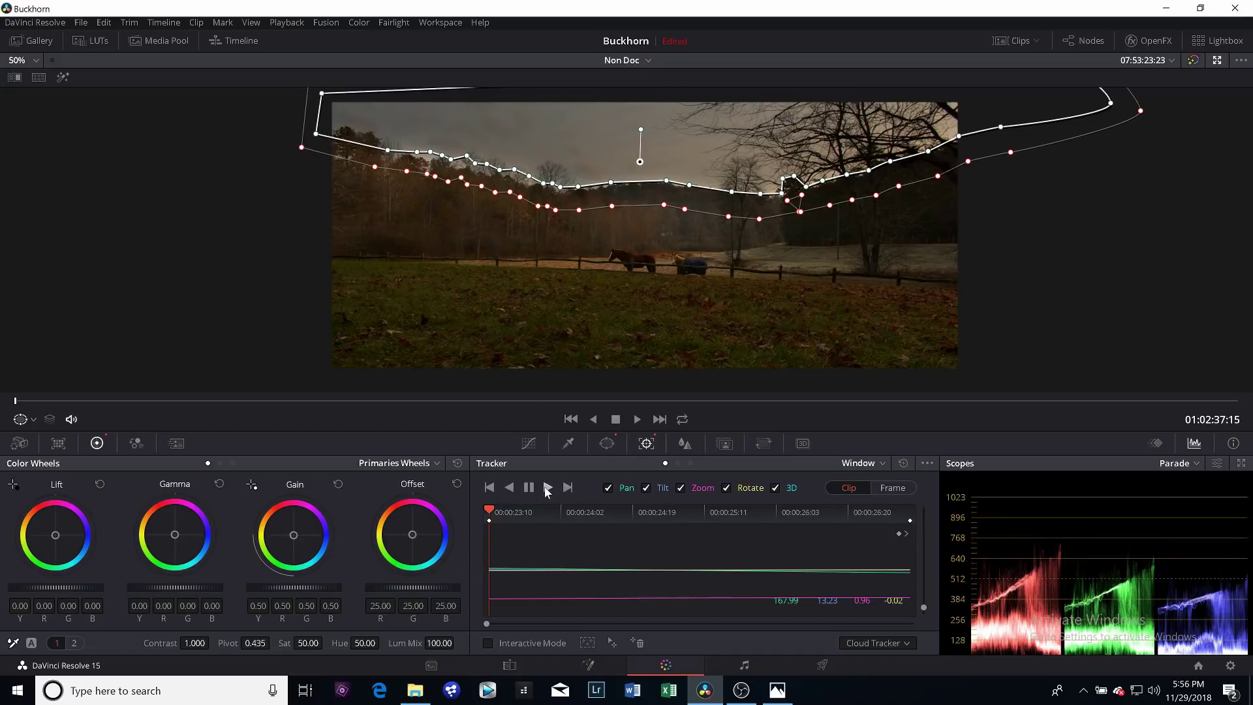
{"action": "left_click", "coordinate": [547, 488]}
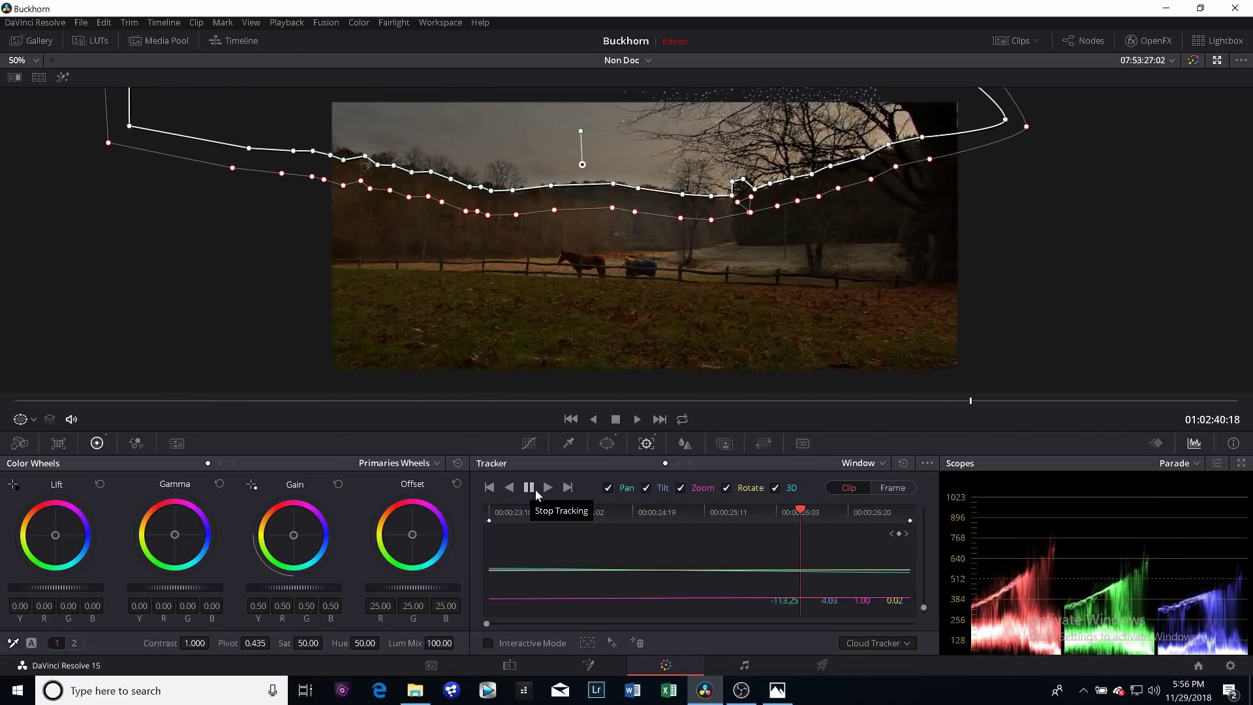
{"action": "left_click", "coordinate": [530, 488]}
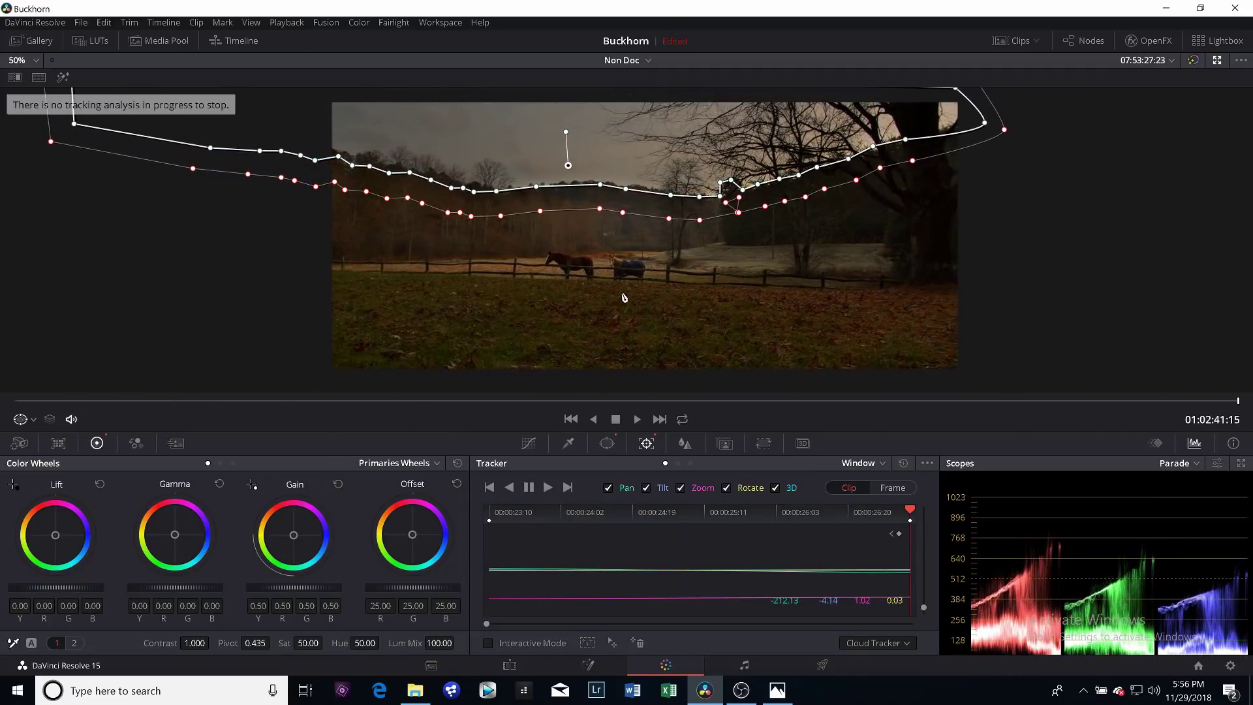
{"action": "left_click", "coordinate": [34, 420]}
- Hide the window outline, play back the tracked sky grade, return to start, and compare against the ungraded original
{"action": "left_click", "coordinate": [55, 443]}
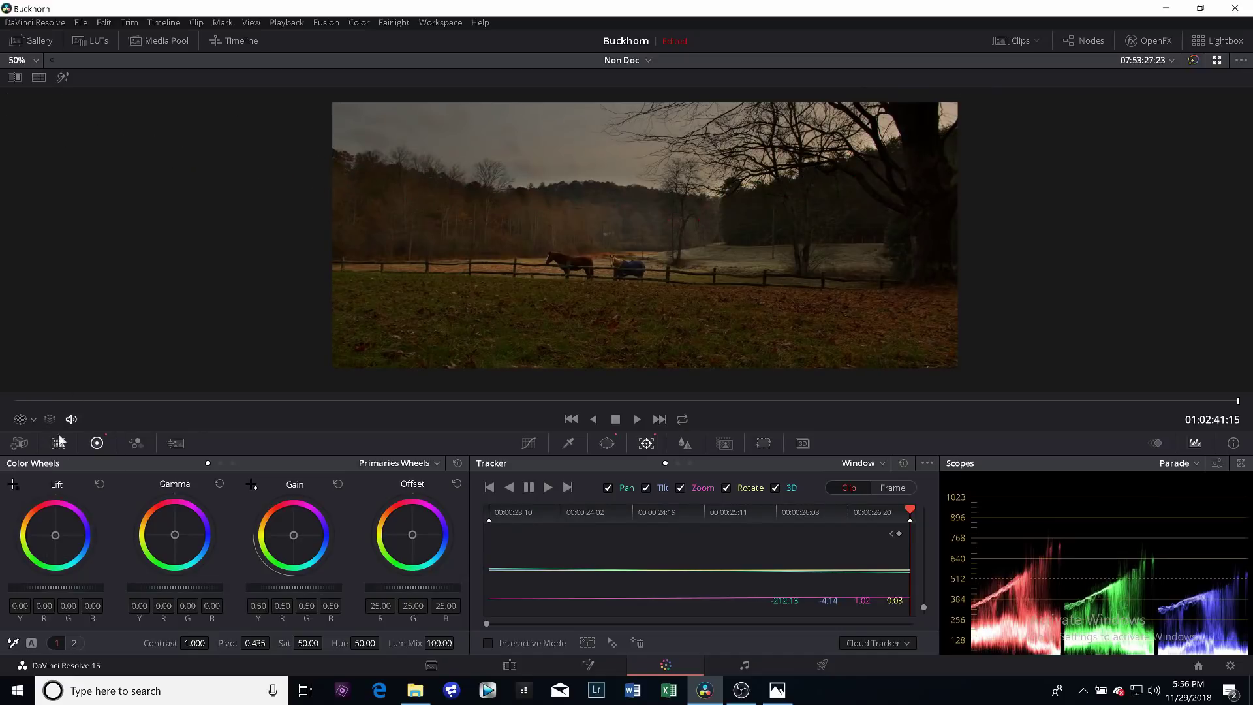
{"action": "left_click", "coordinate": [638, 420]}
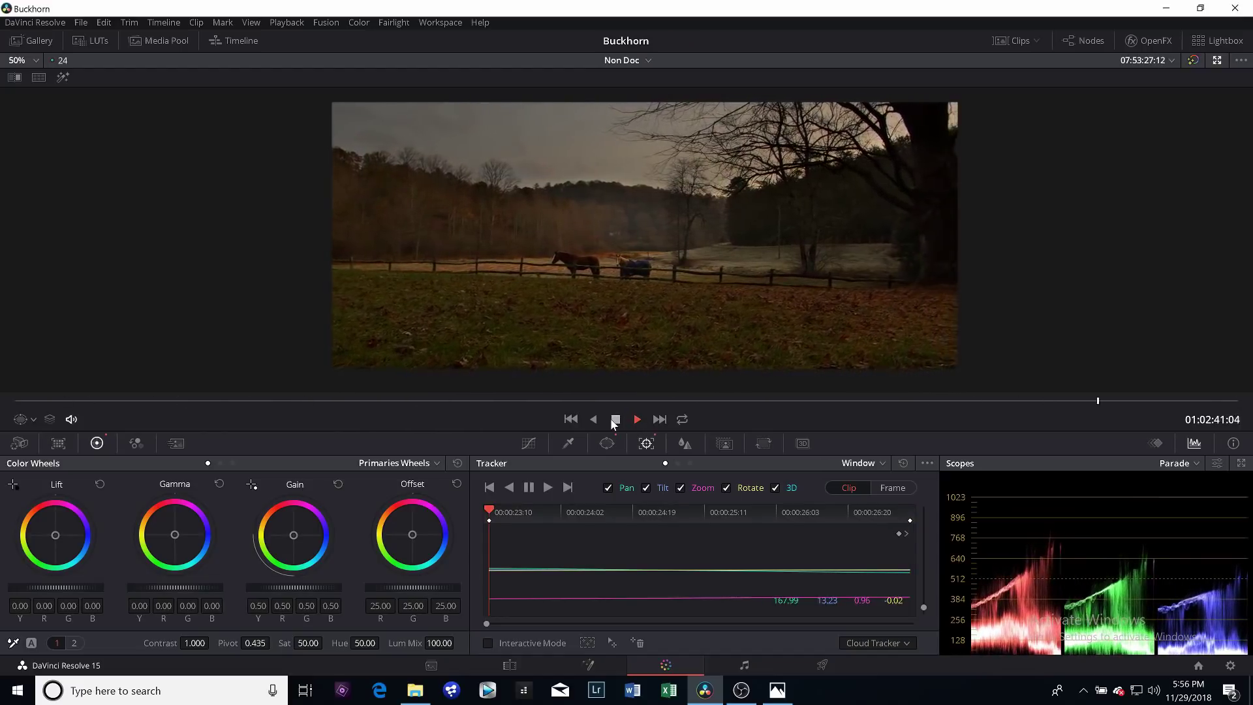
{"action": "left_click", "coordinate": [615, 421]}
{"action": "left_click", "coordinate": [571, 419]}
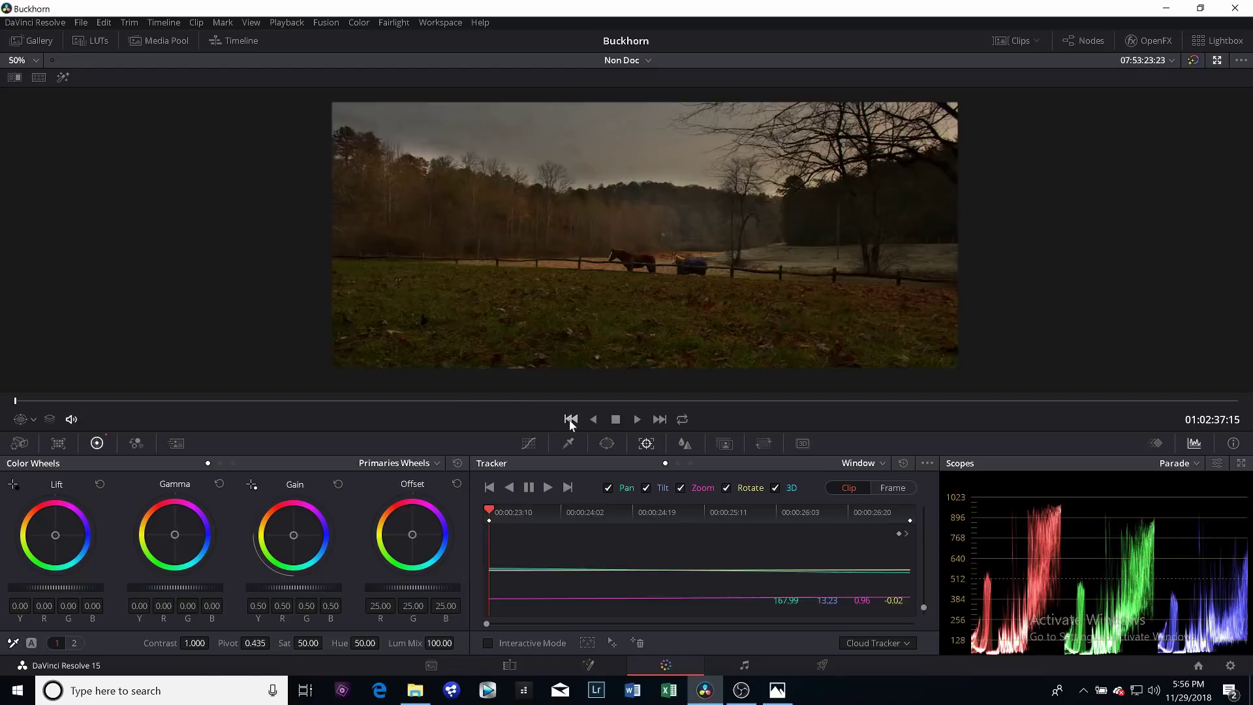
{"action": "left_click", "coordinate": [1193, 60]}
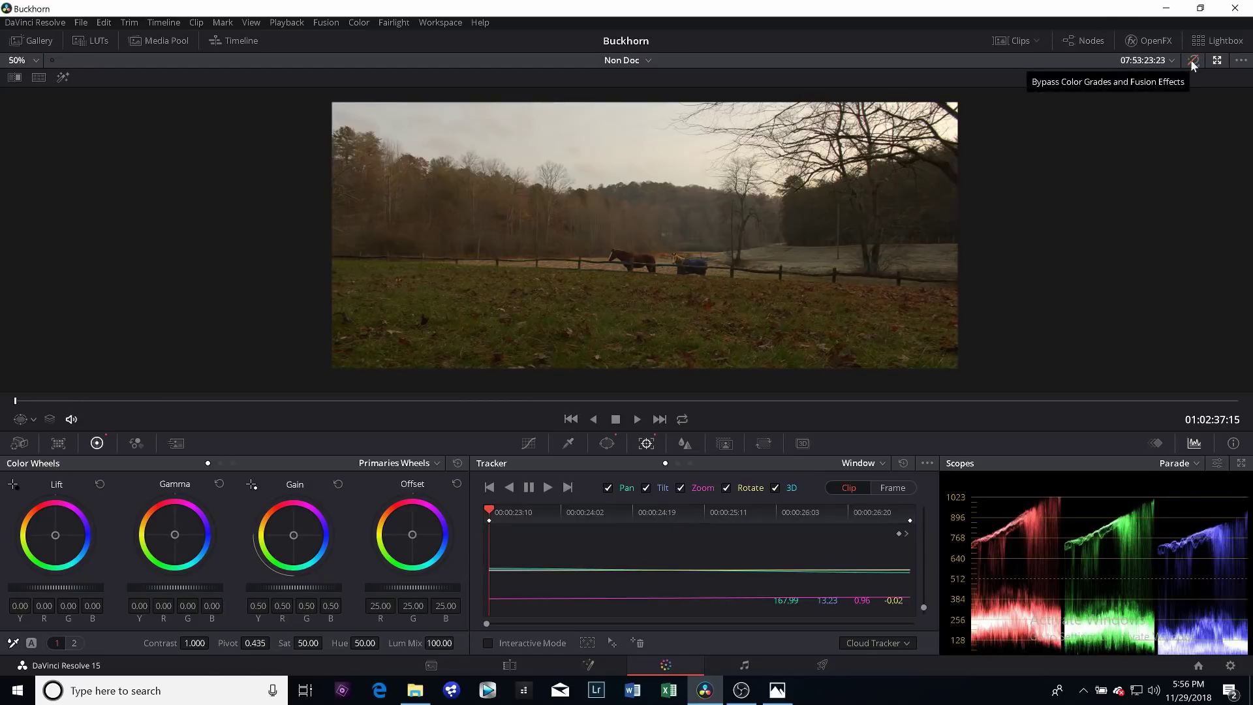
{"action": "left_click", "coordinate": [1193, 60]}
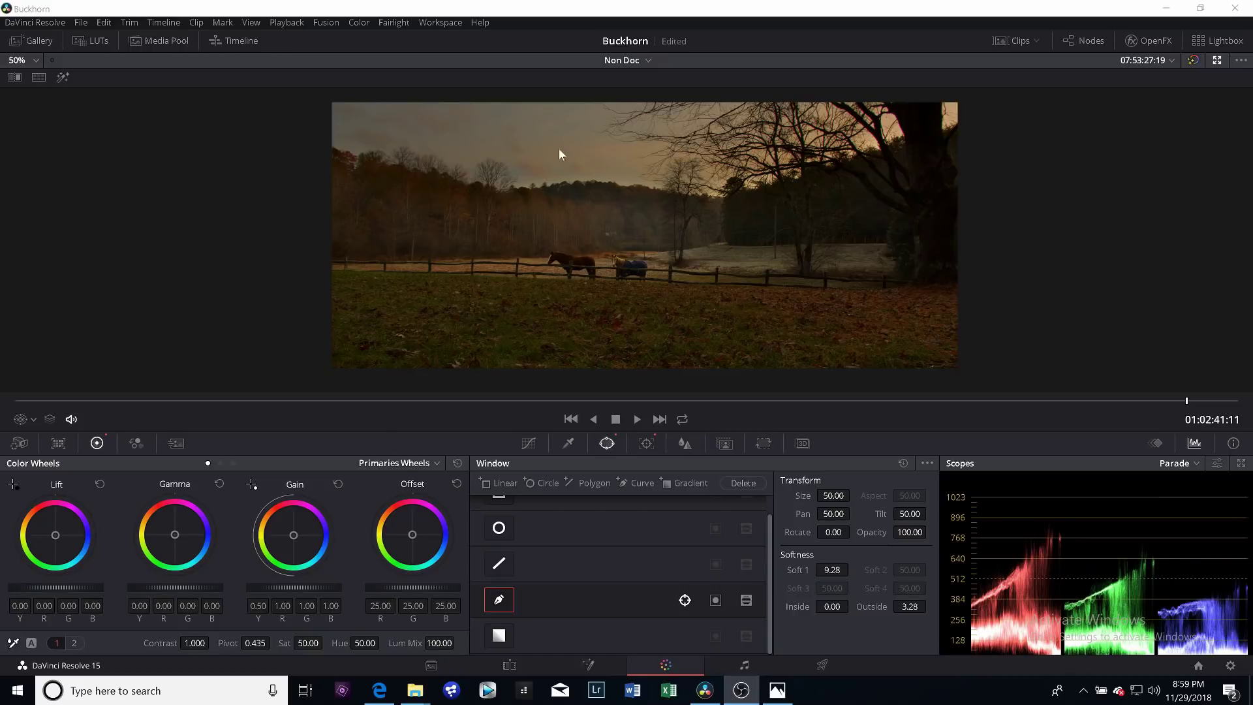
- Nudge the Gain wheel toward blue so it reads R 1.00, G 0.99, B 1.06
{"action": "left_click", "coordinate": [295, 536]}
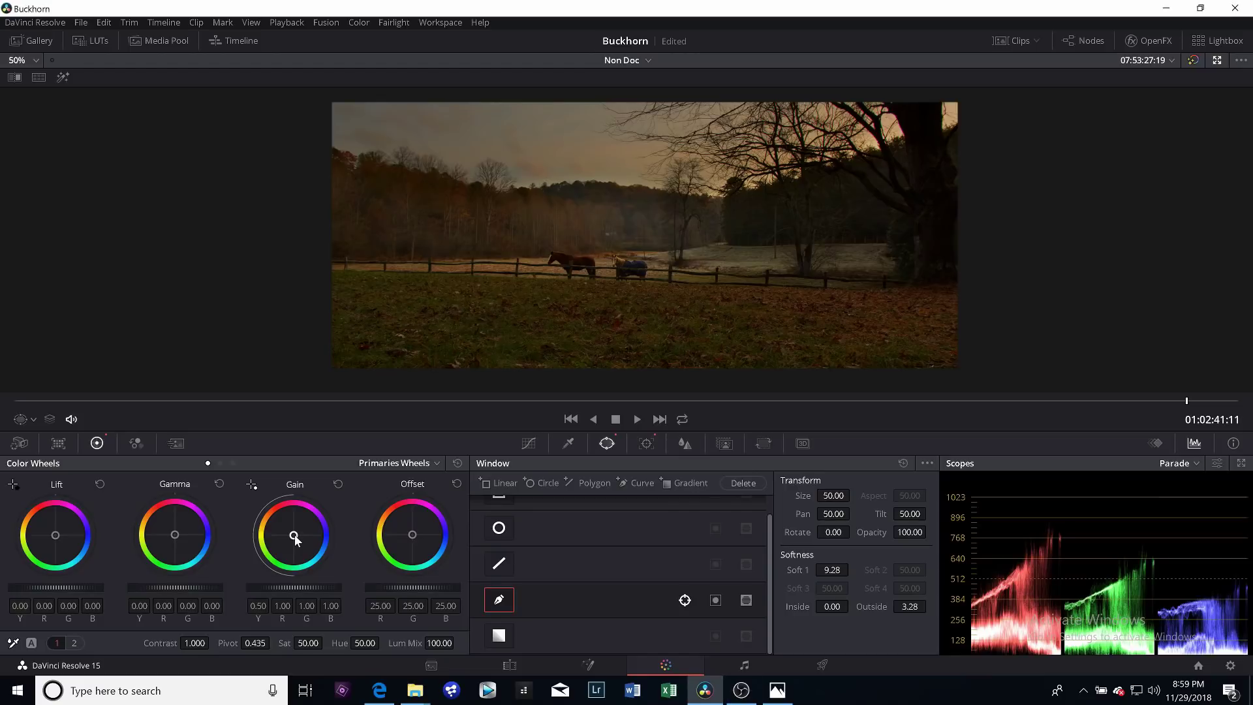
{"action": "left_click_drag", "start_coordinate": [295, 538], "coordinate": [296, 541]}
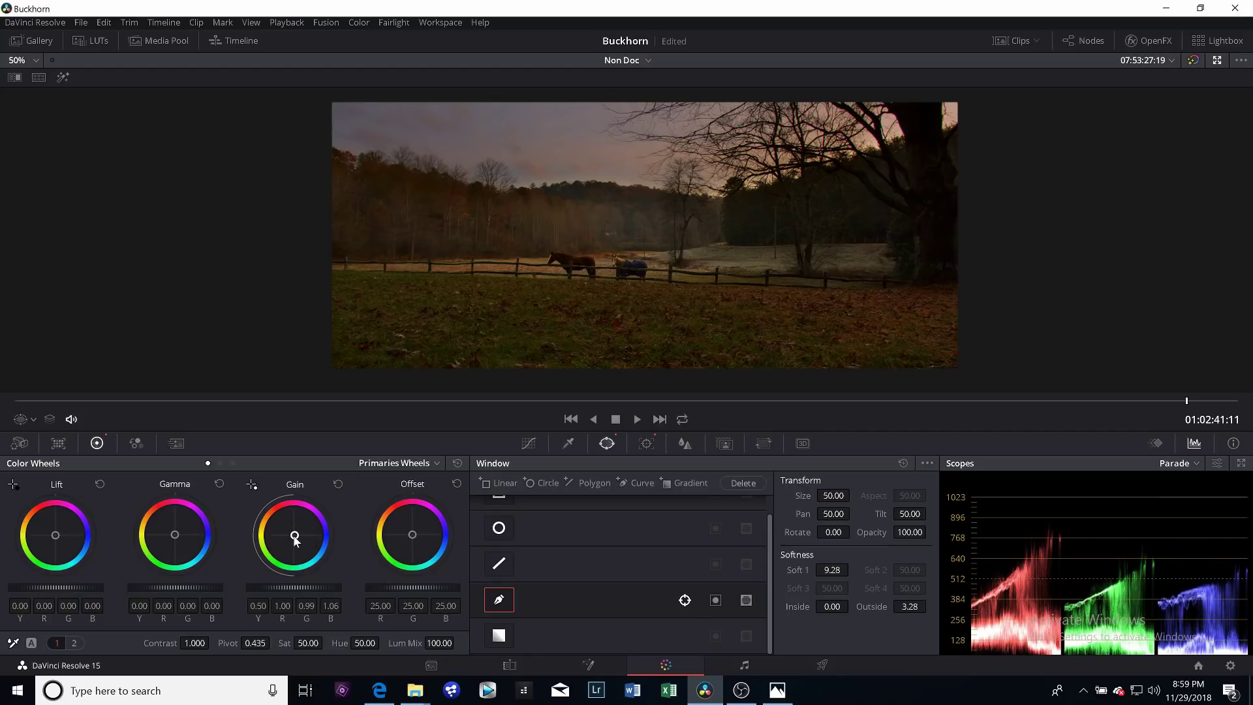